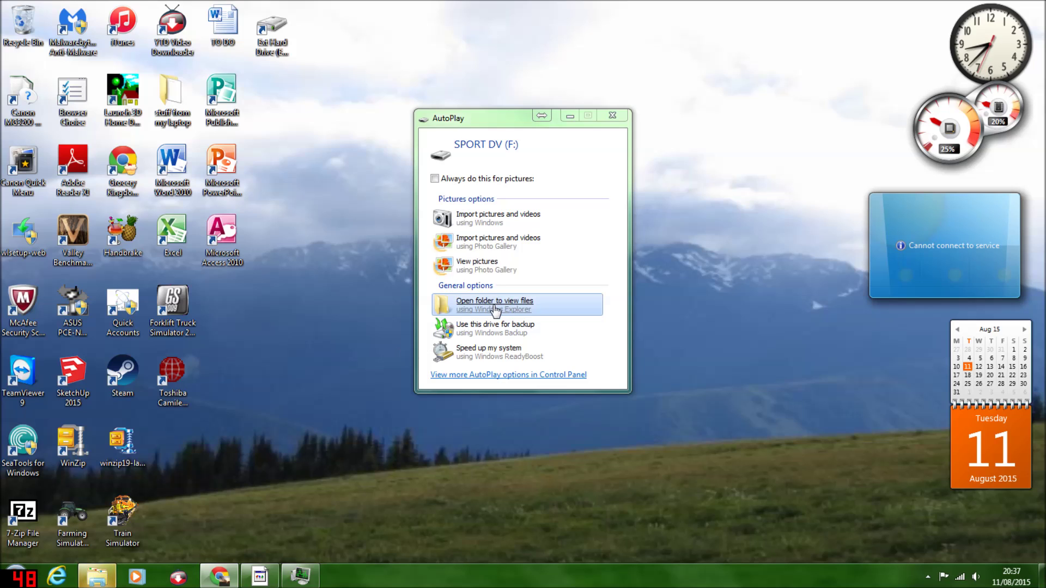
Bring the AutoPlay window for the SPORT DV (F:) camera drive to the front.
left_click(484, 119)
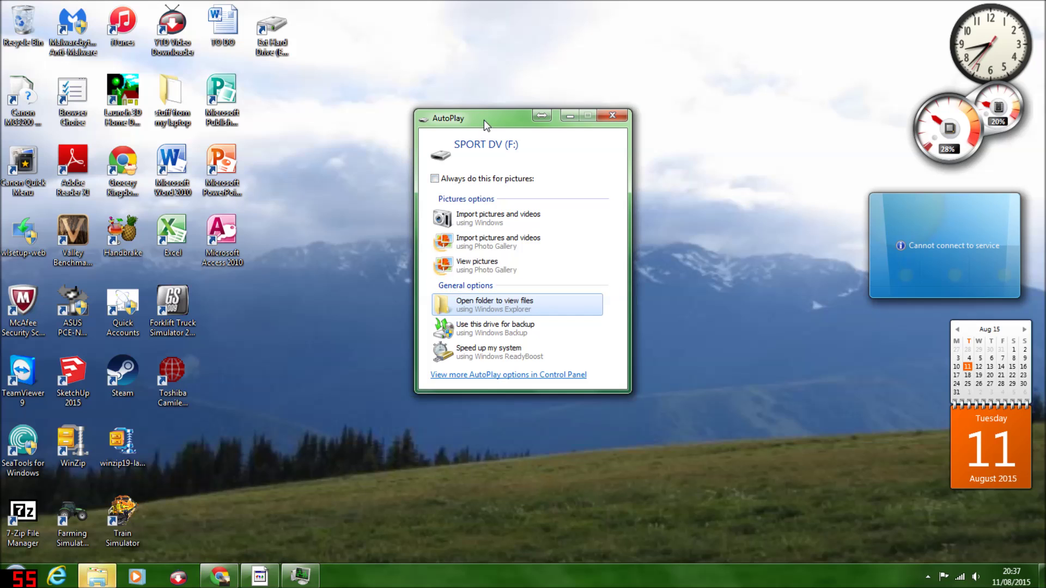
Open the SPORT DV drive's DCIM\100VIDEO folder and briefly select its seven clips.
left_click(515, 306)
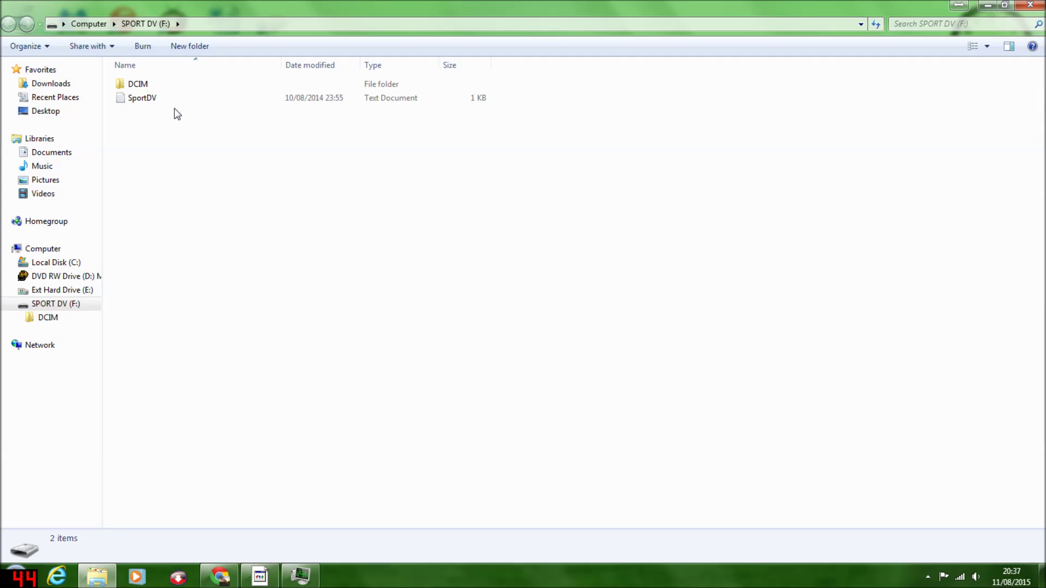
double_click(153, 88)
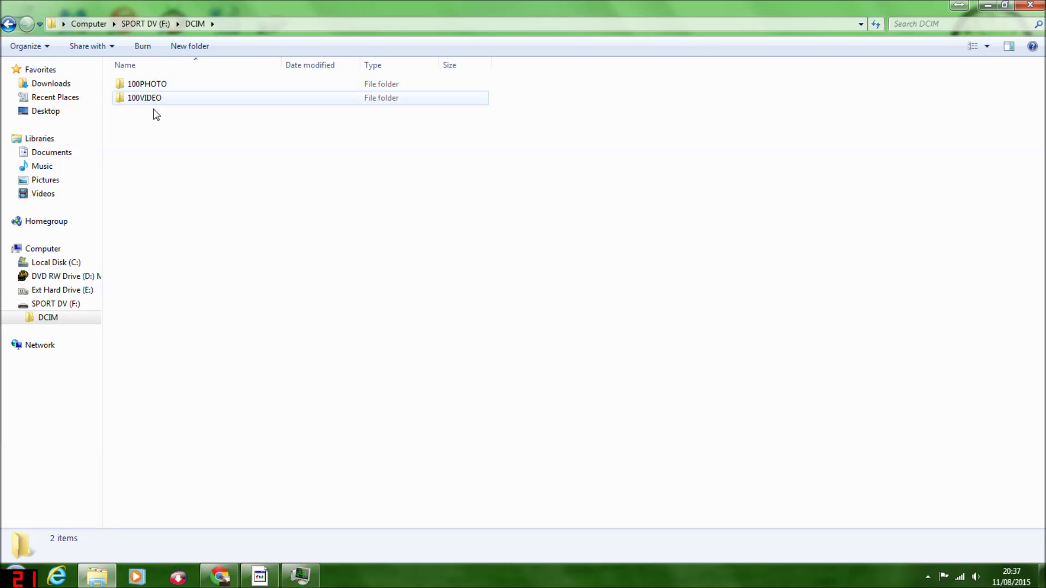
double_click(152, 99)
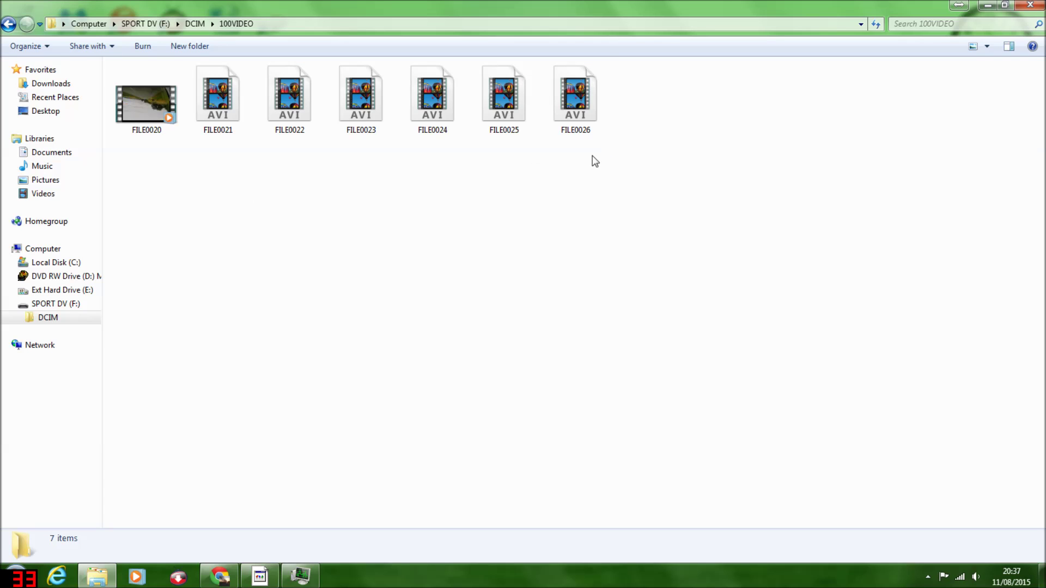
left_click_drag(607, 159, 125, 136)
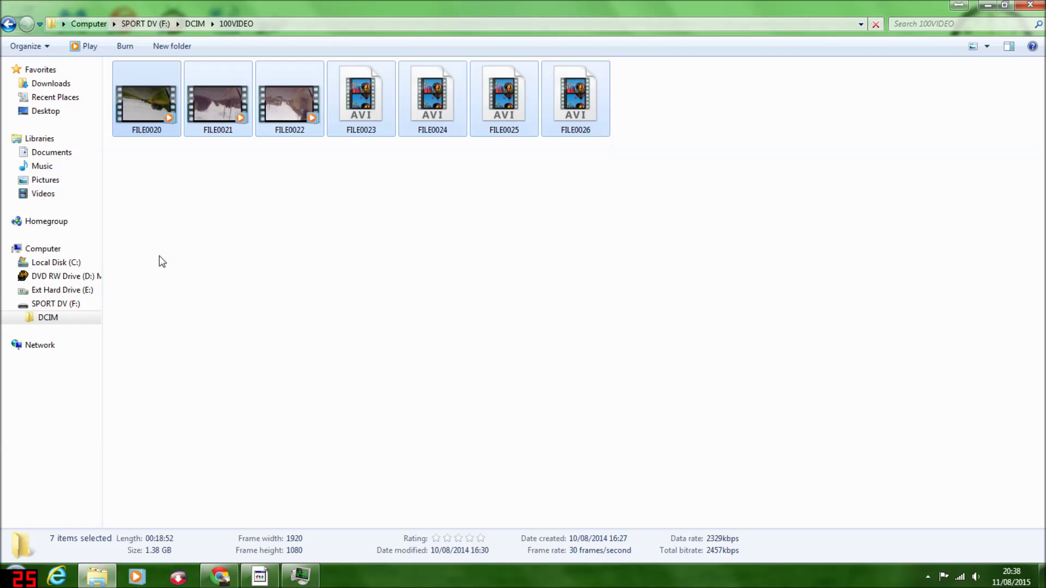
left_click(162, 253)
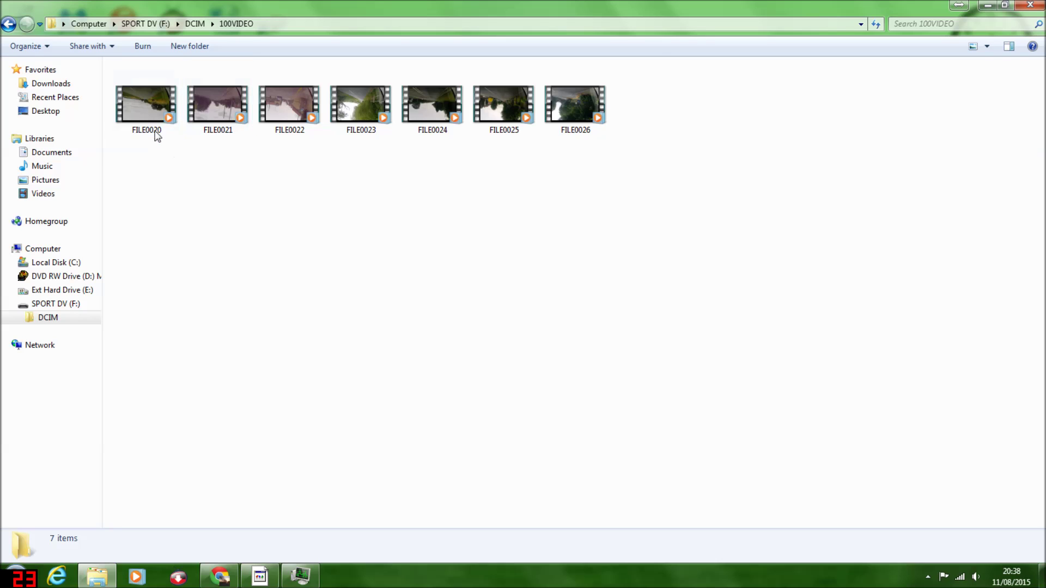
Play FILE0020 in Media Player, skip ahead to about 02:50, then close the player.
double_click(148, 106)
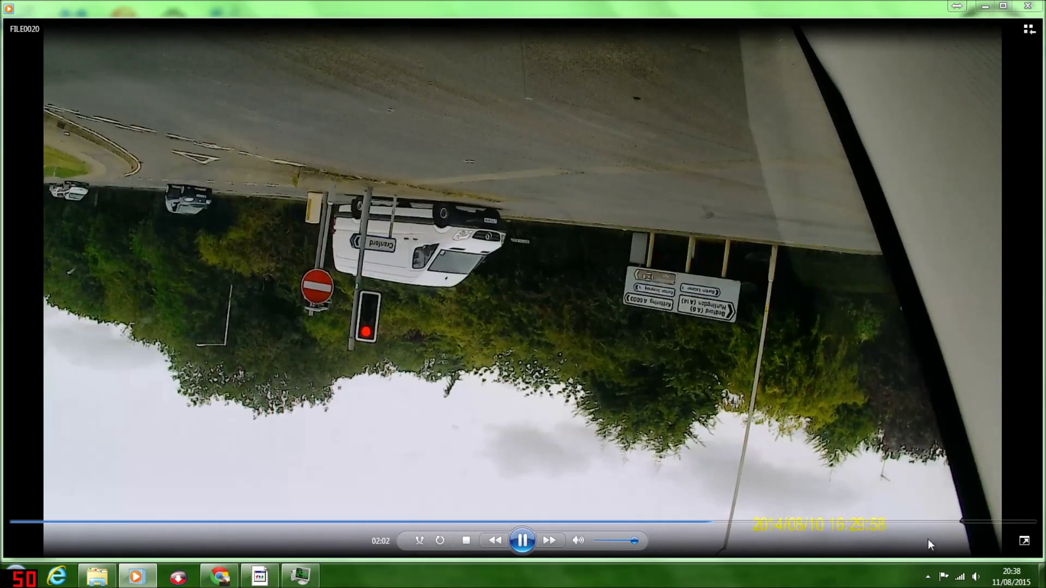
left_click(929, 524)
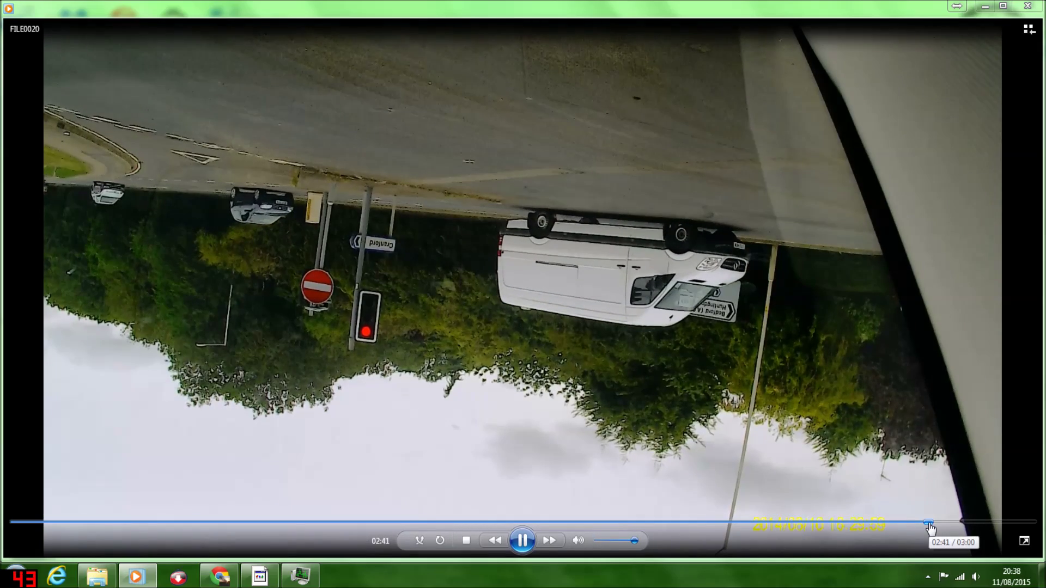
left_click(978, 523)
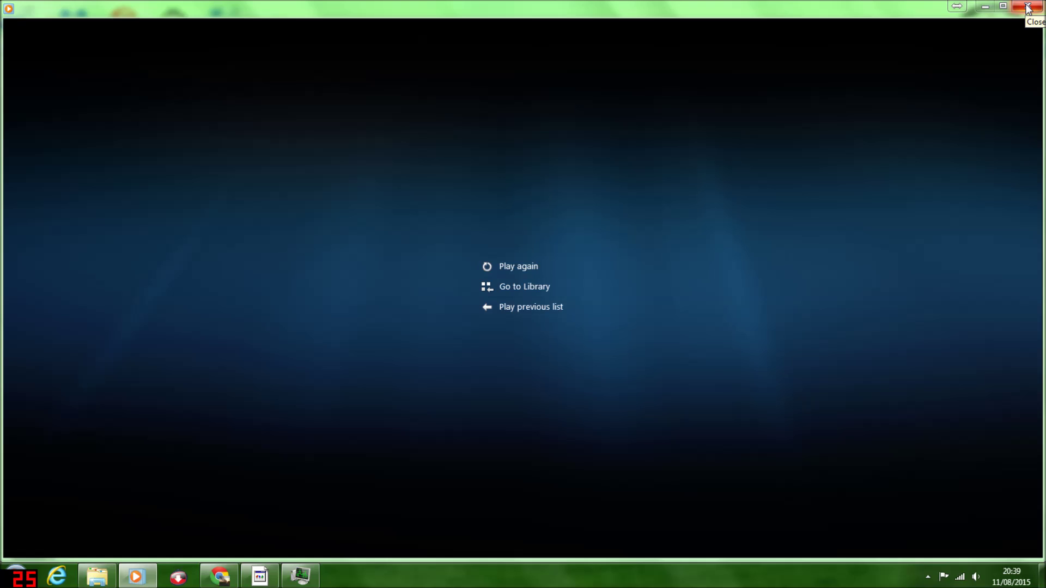
left_click(1027, 8)
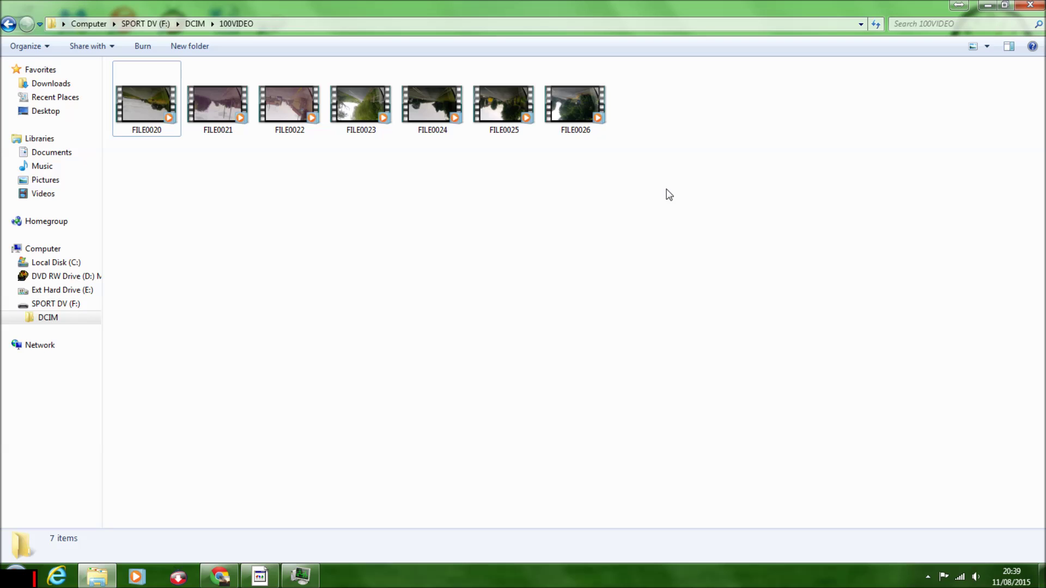
Minimise the Explorer window and launch Movie Maker from All Programs.
left_click(988, 5)
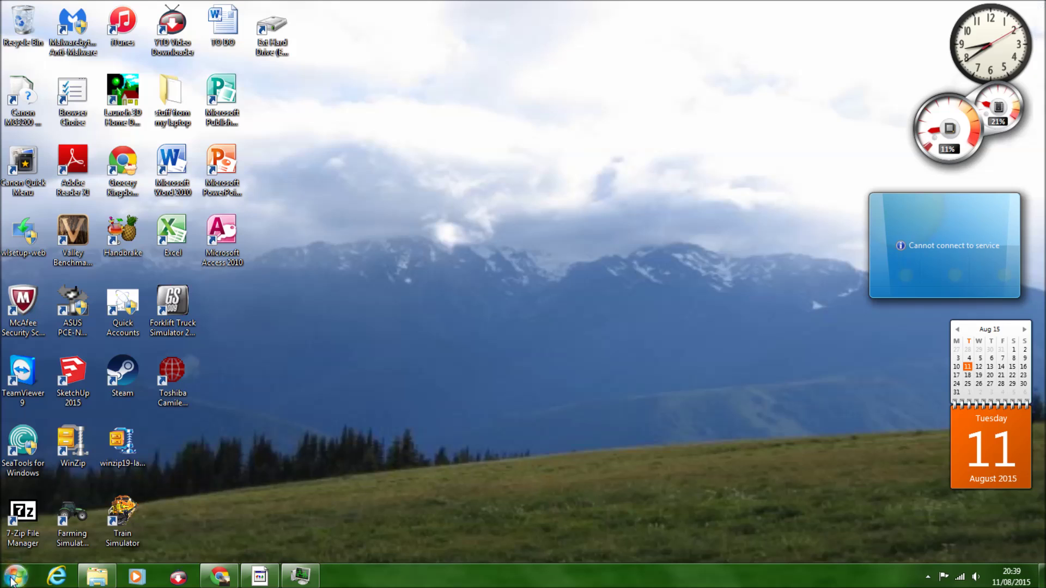
left_click(3, 583)
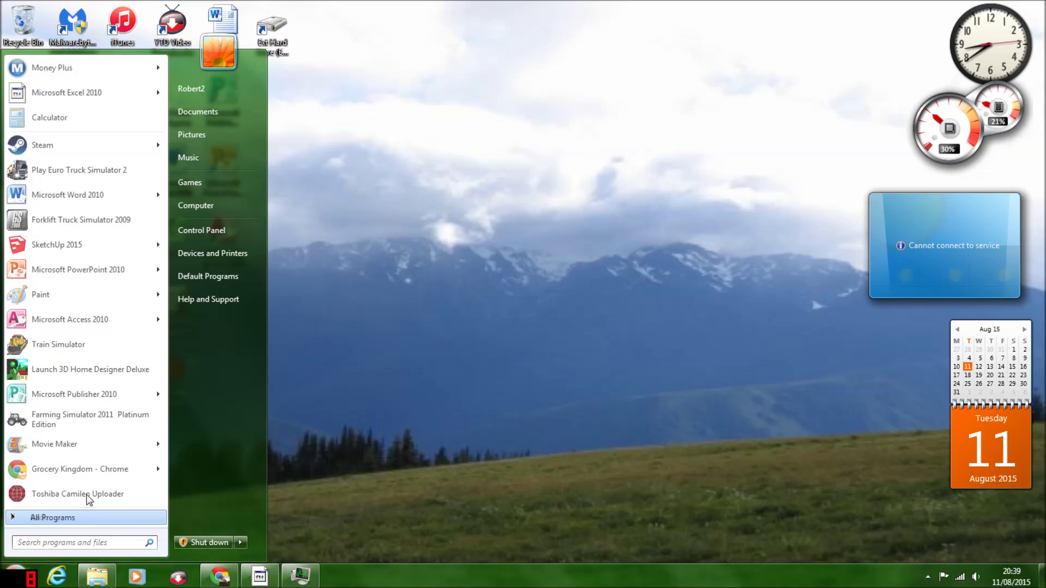
left_click(73, 519)
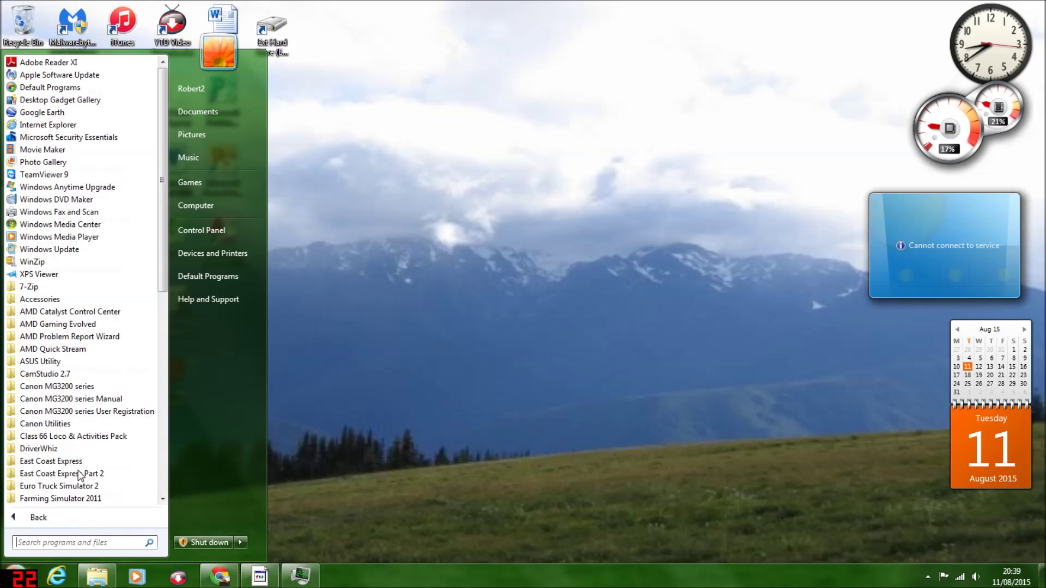
left_click(65, 152)
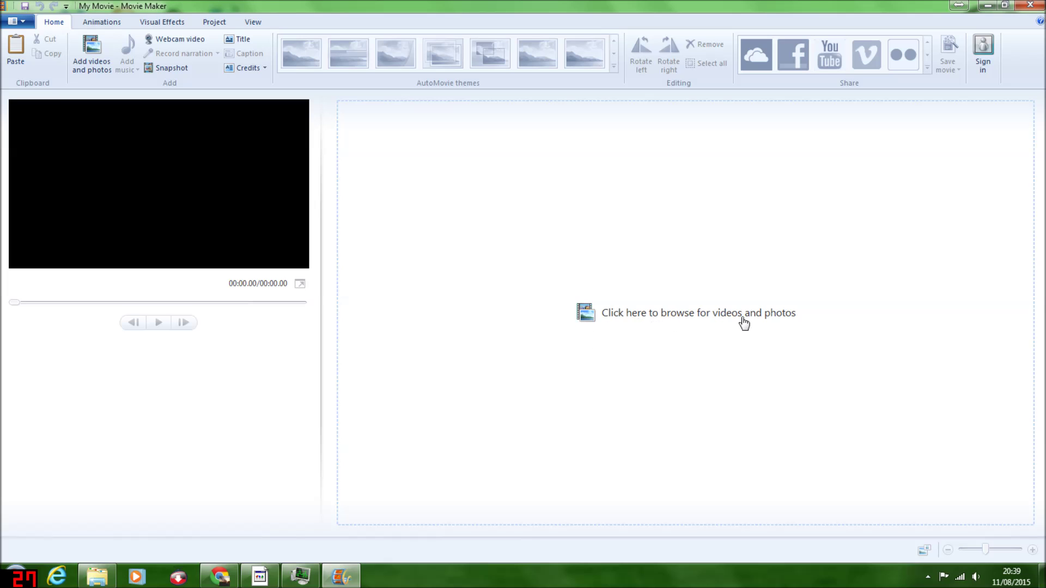
Import clips FILE0020 through FILE0026 from the 100VIDEO folder into My Movie.
left_click(590, 315)
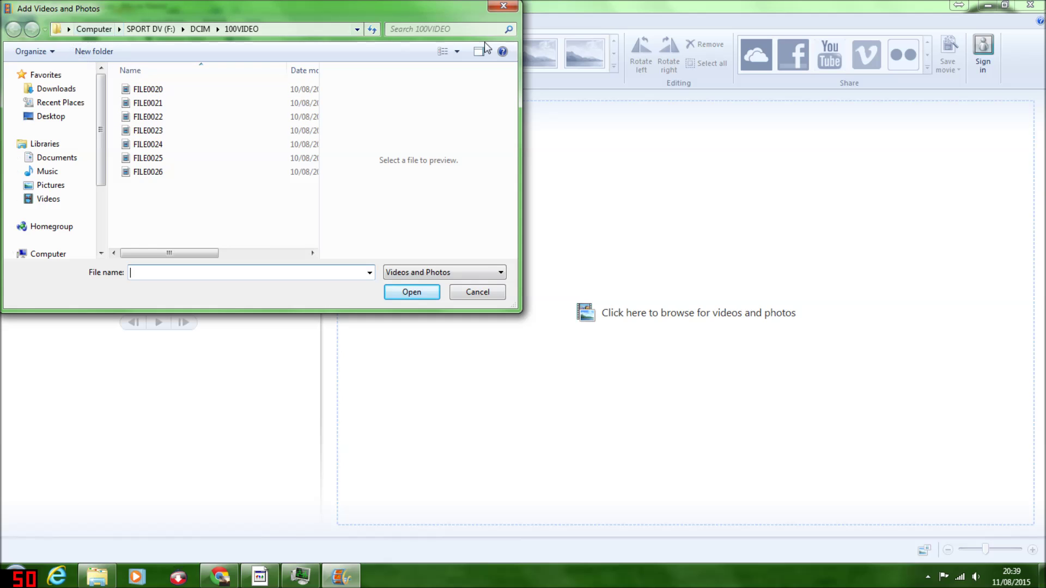
left_click_drag(156, 199, 156, 90)
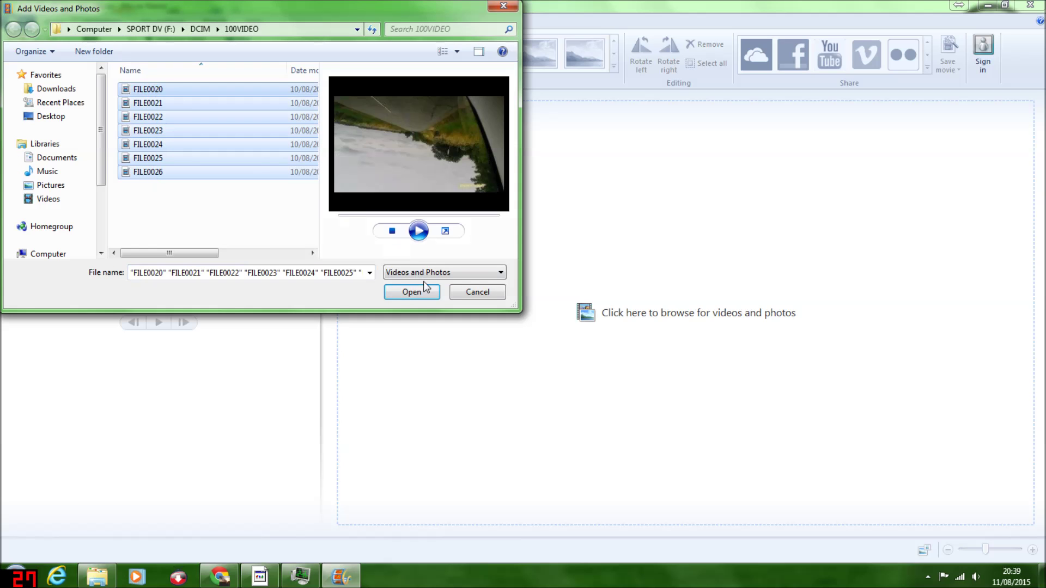
left_click(423, 296)
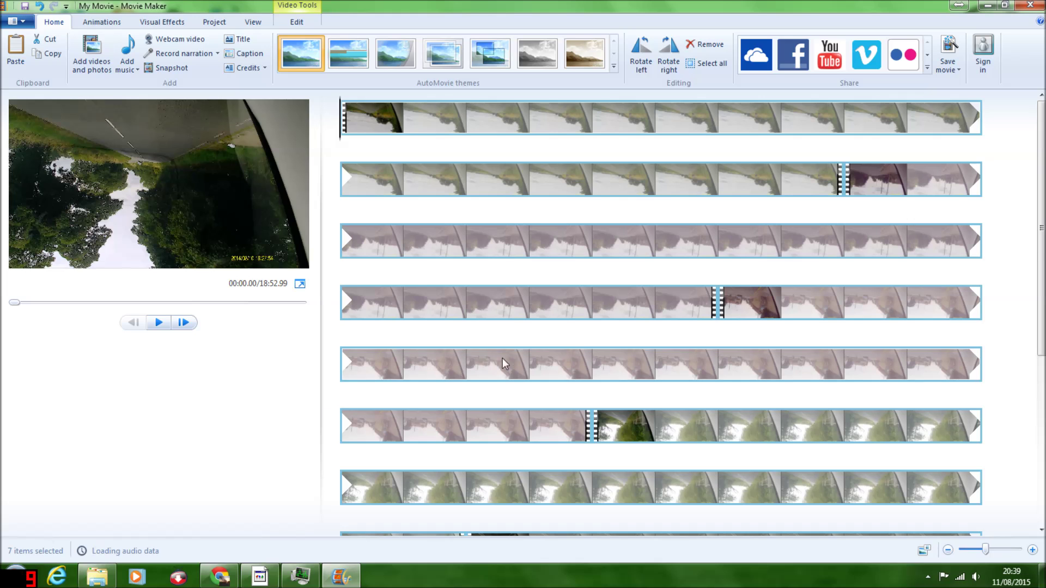
scroll(507, 362, "down", 5)
scroll(512, 363, "up", 5)
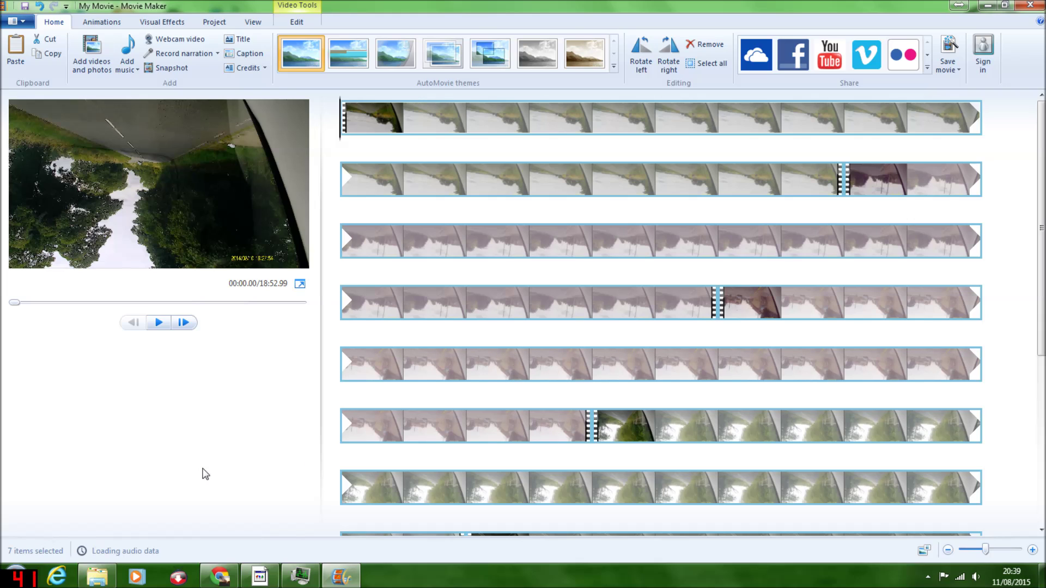
left_click(407, 120)
left_click(649, 56)
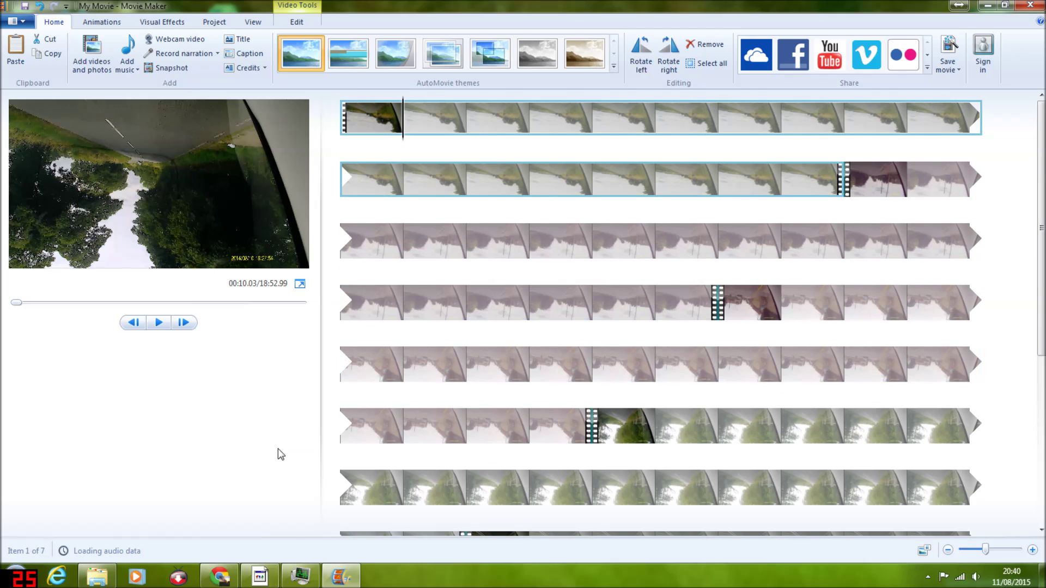
scroll(414, 426, "down", 5)
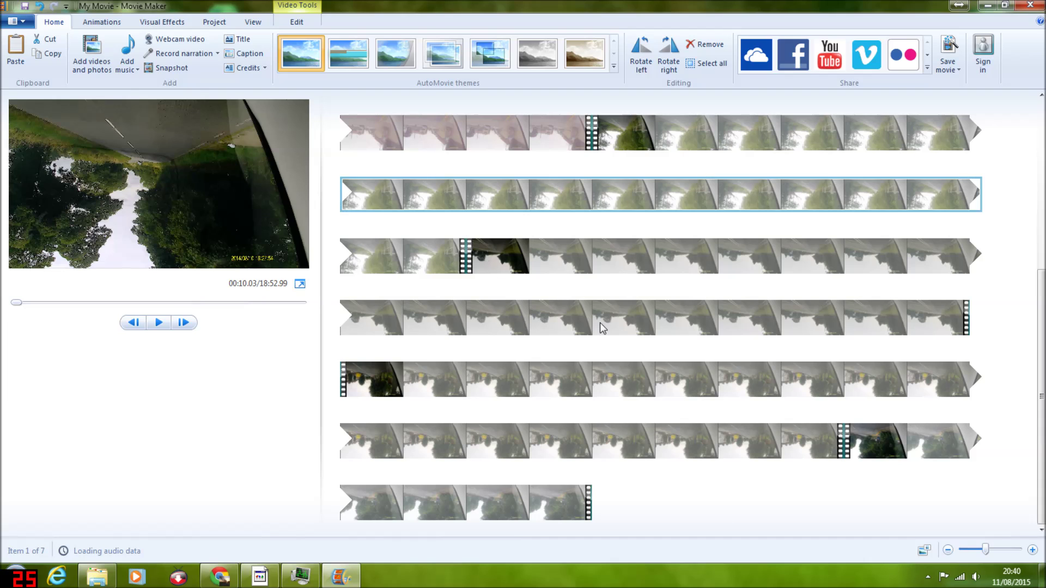
right_click(716, 494)
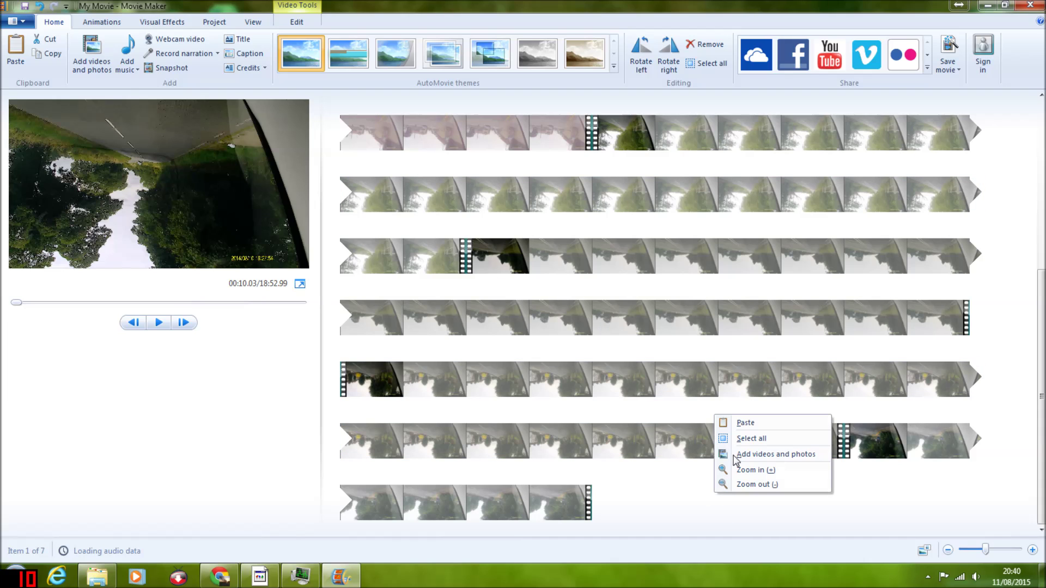
left_click(751, 439)
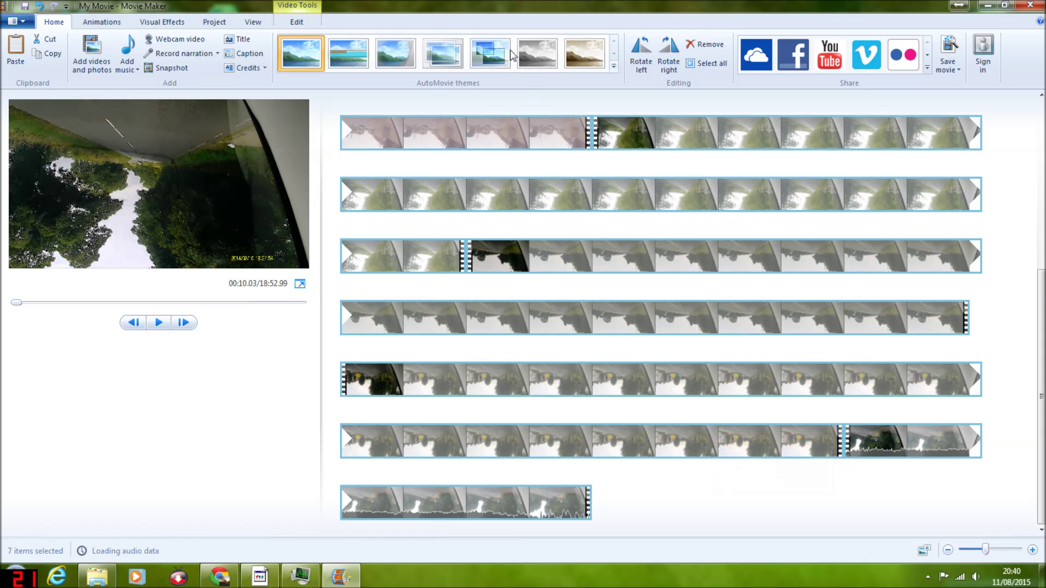
left_click(641, 62)
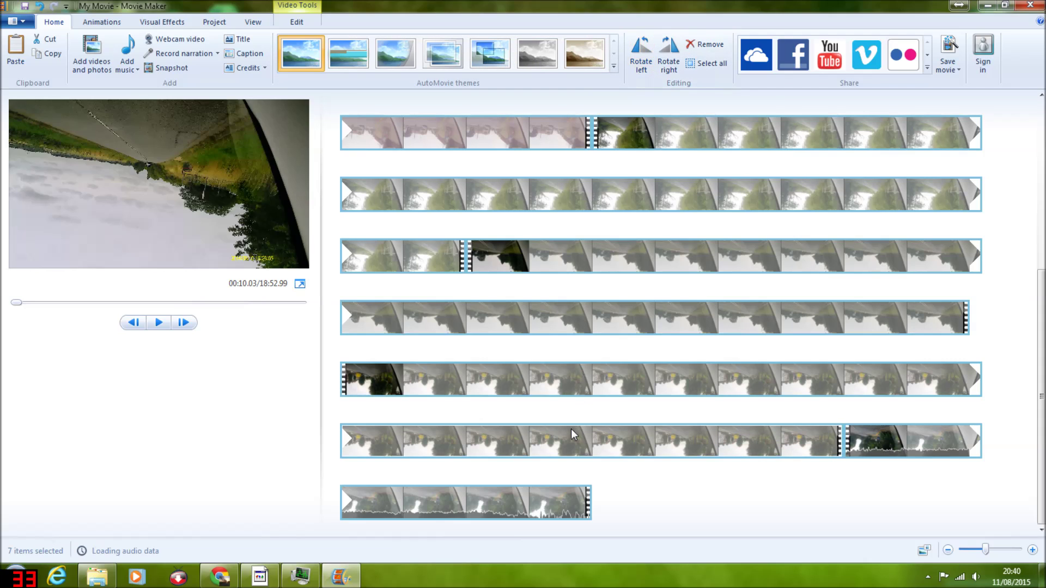
left_click(646, 43)
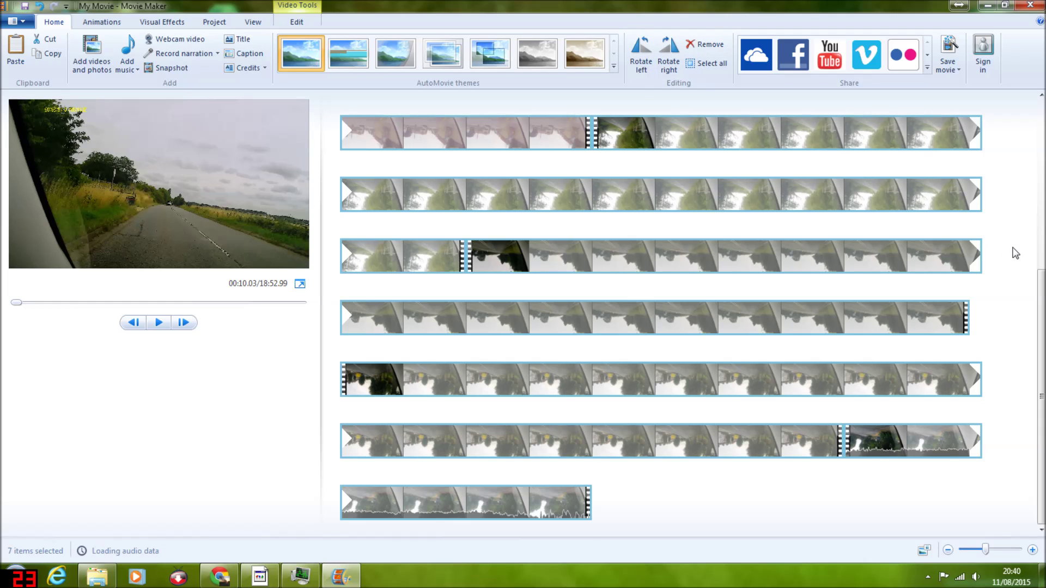
scroll(1016, 253, "up", 5)
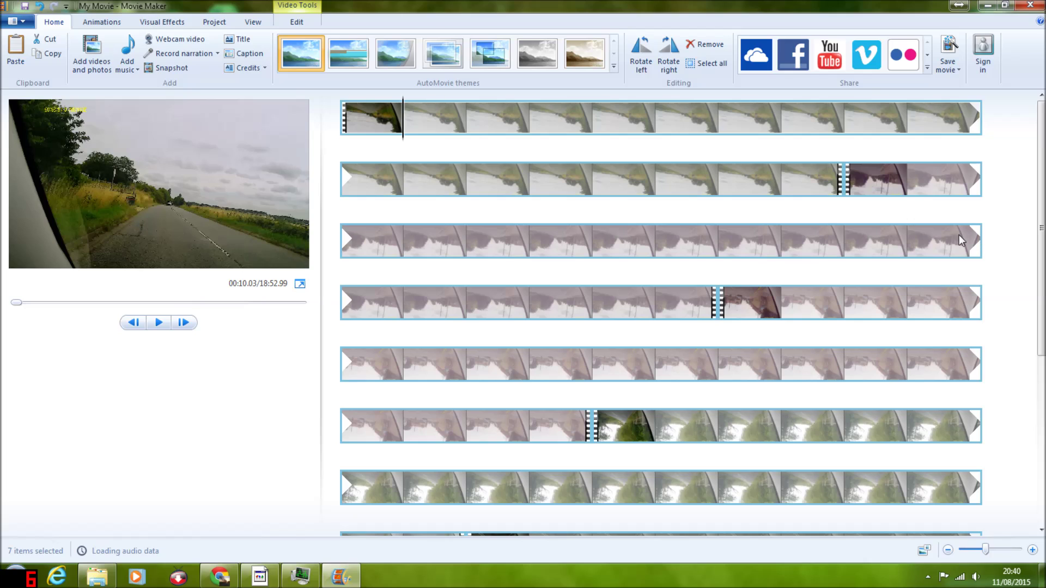
left_click(879, 190)
left_click(631, 116)
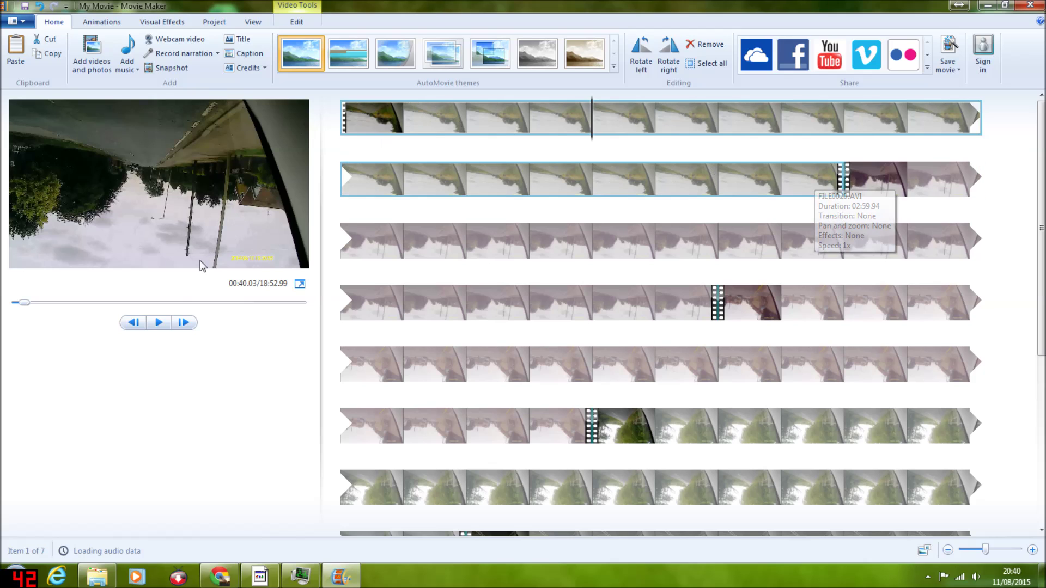
left_click_drag(25, 304, 3, 310)
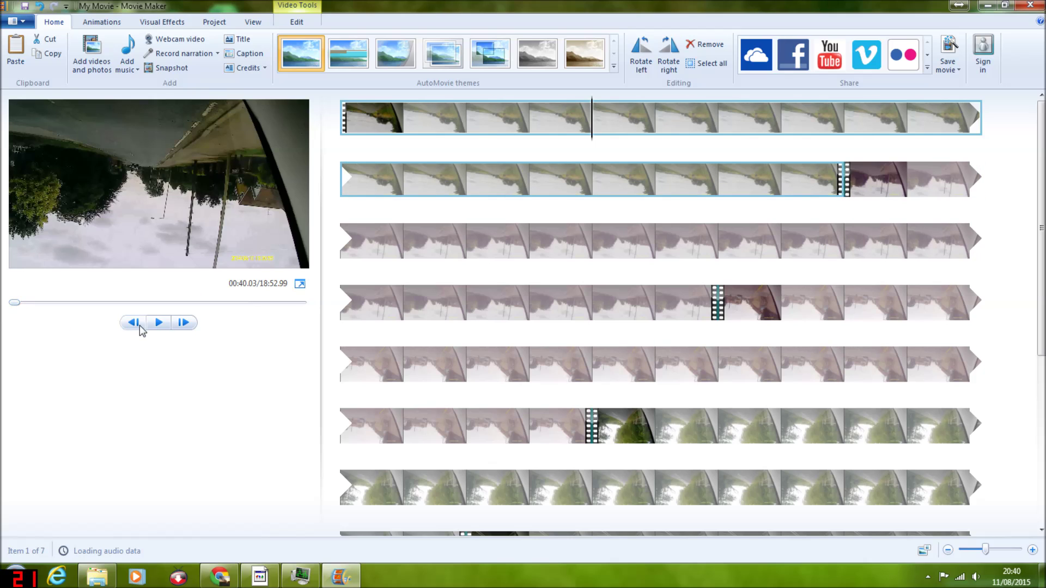
key("Right")
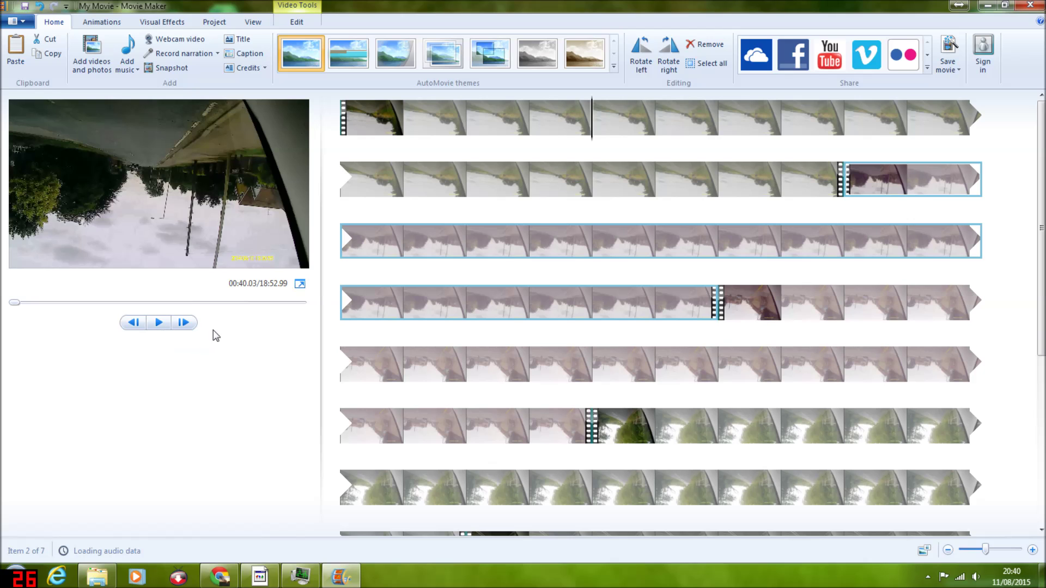
scroll(497, 396, "down", 5)
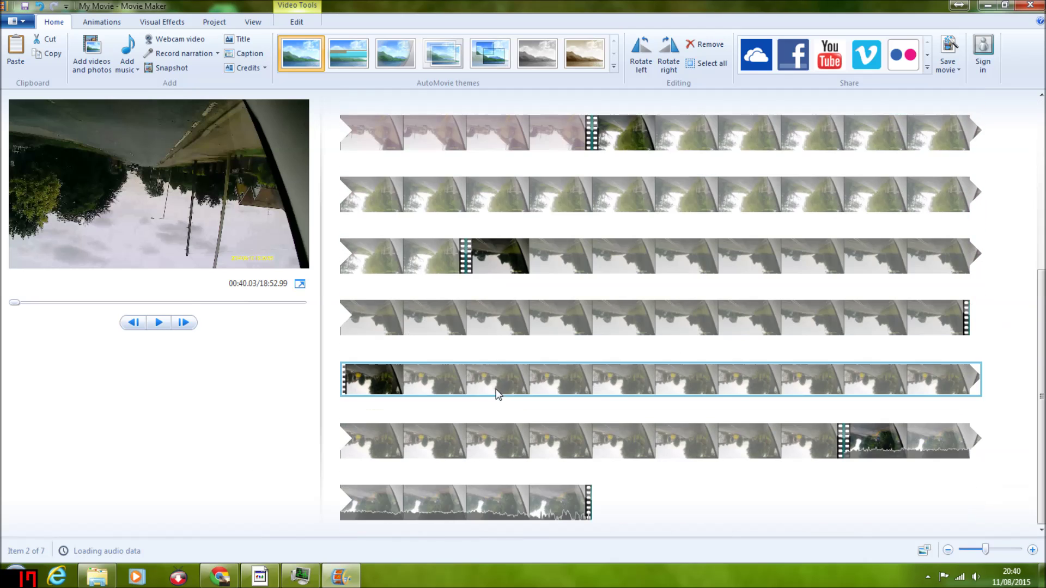
scroll(498, 396, "up", 5)
scroll(497, 388, "down", 3)
key("Home")
key("space")
scroll(712, 398, "down", 3)
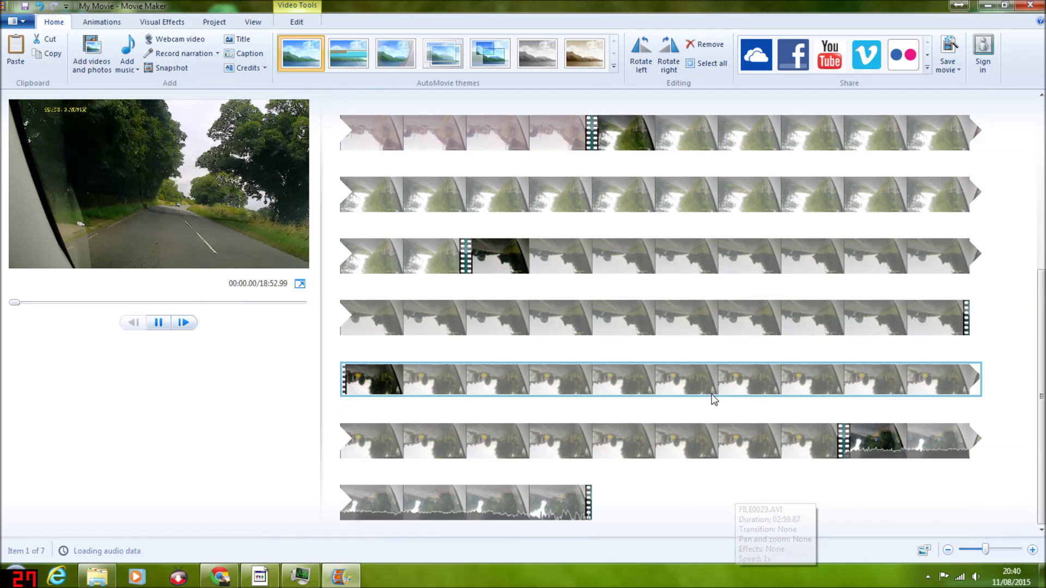
scroll(711, 395, "up", 3)
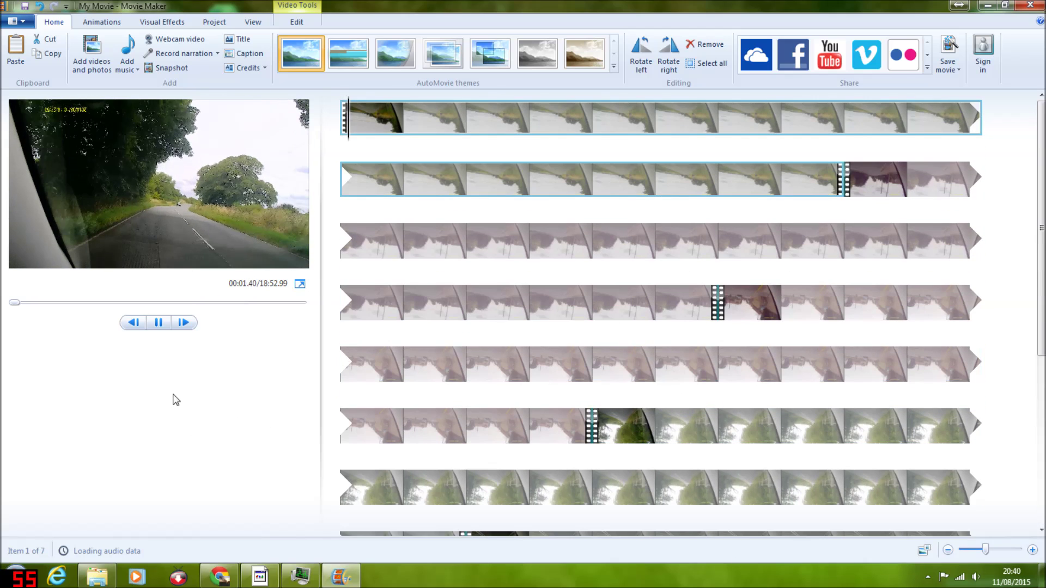
left_click(158, 322)
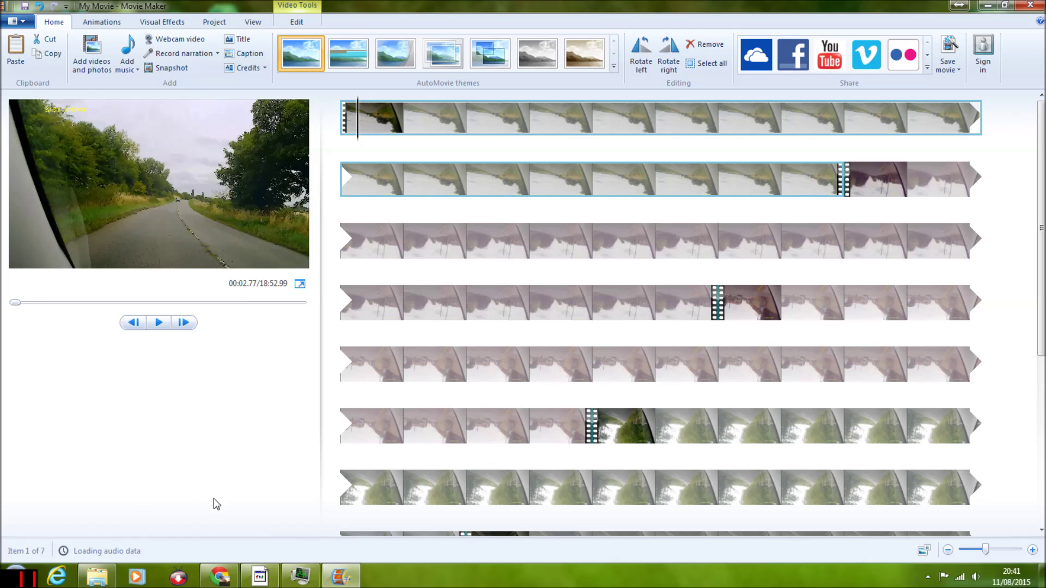
left_click(297, 581)
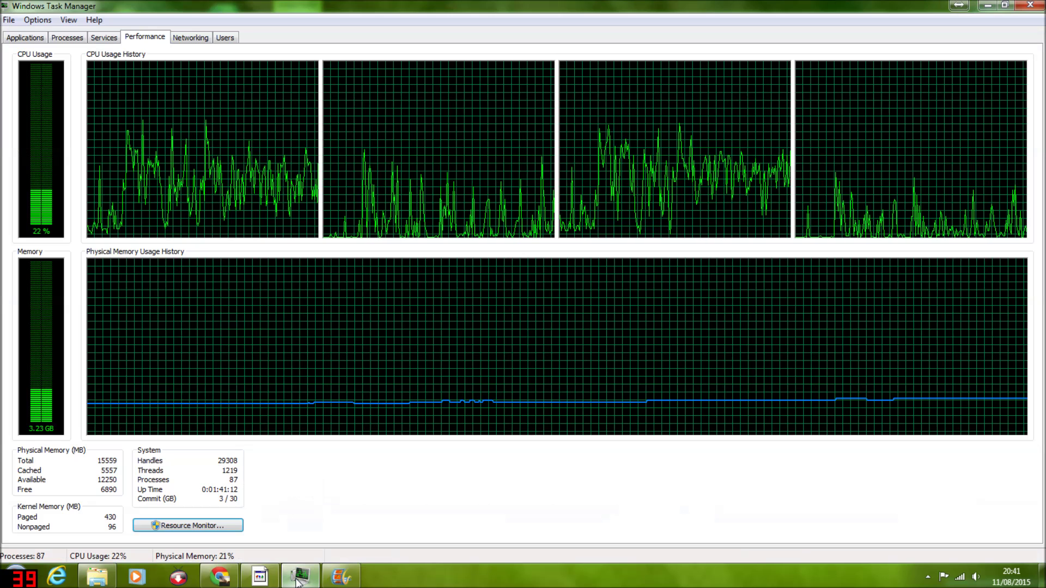
left_click(297, 581)
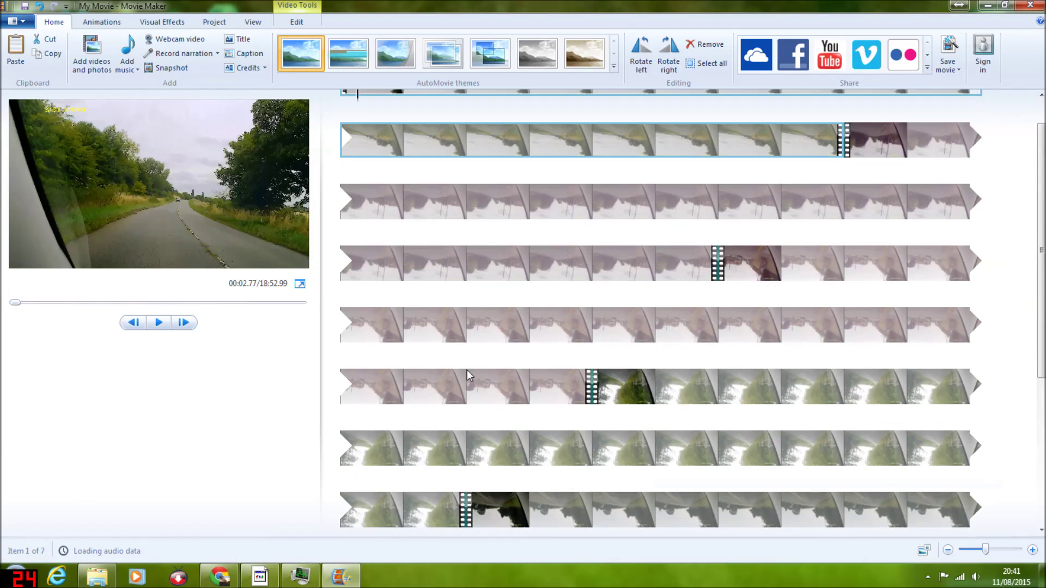
Flip clips 2, 3 and 4 by 180° with Rotate left twice each.
scroll(466, 371, "down", 5)
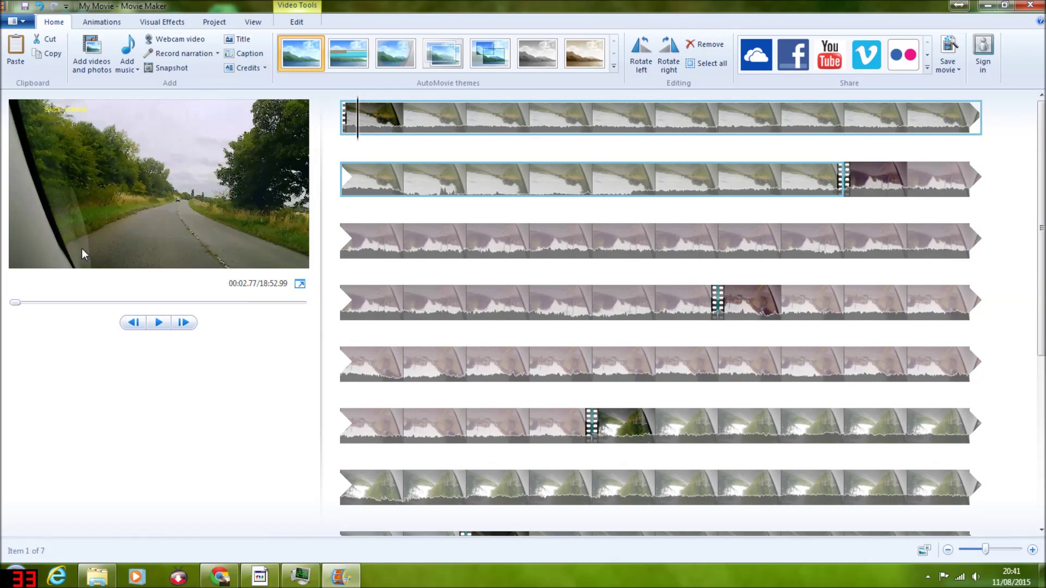
left_click(913, 169)
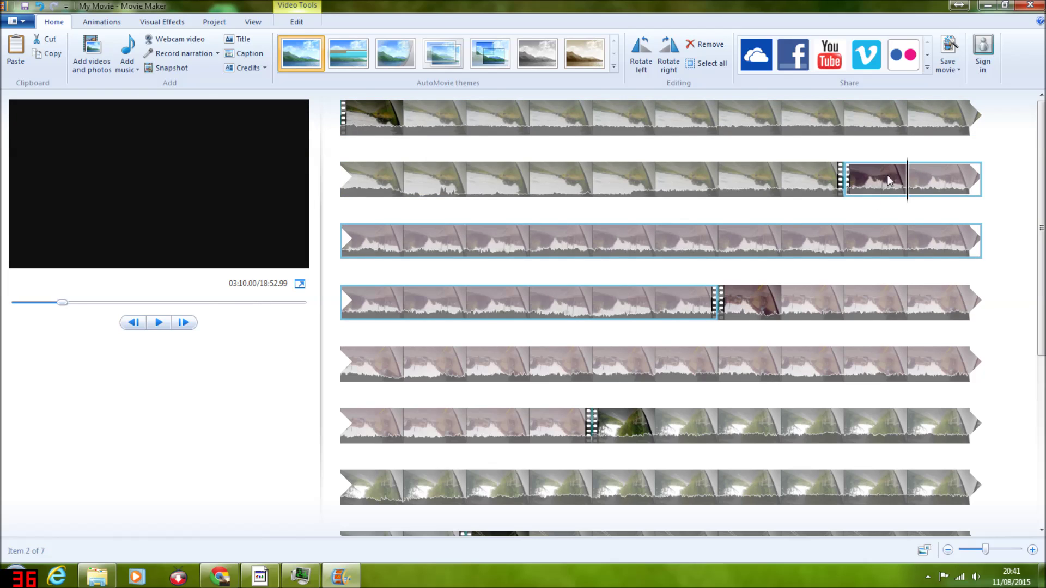
left_click(168, 328)
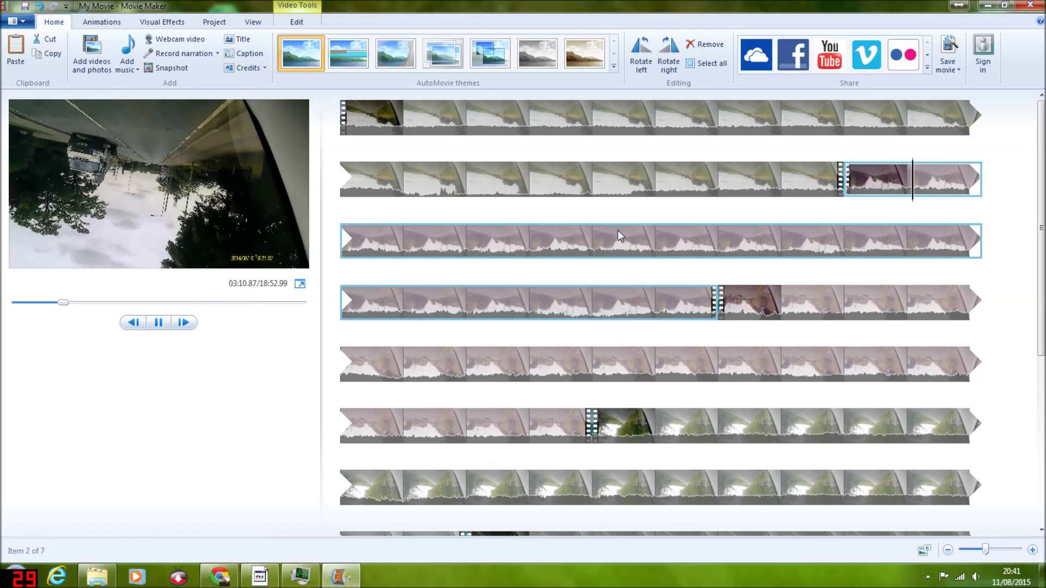
left_click(639, 51)
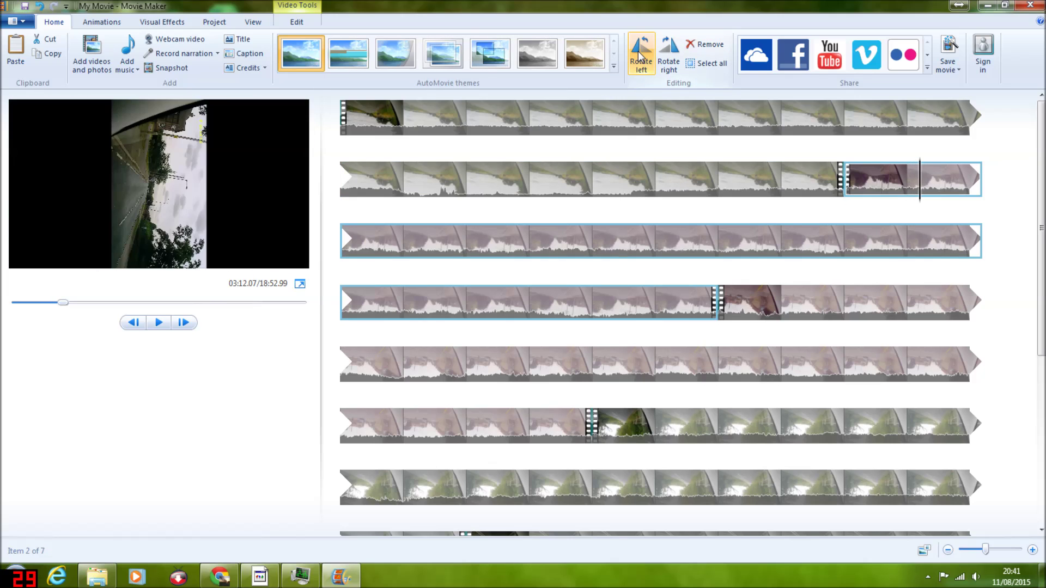
left_click(639, 51)
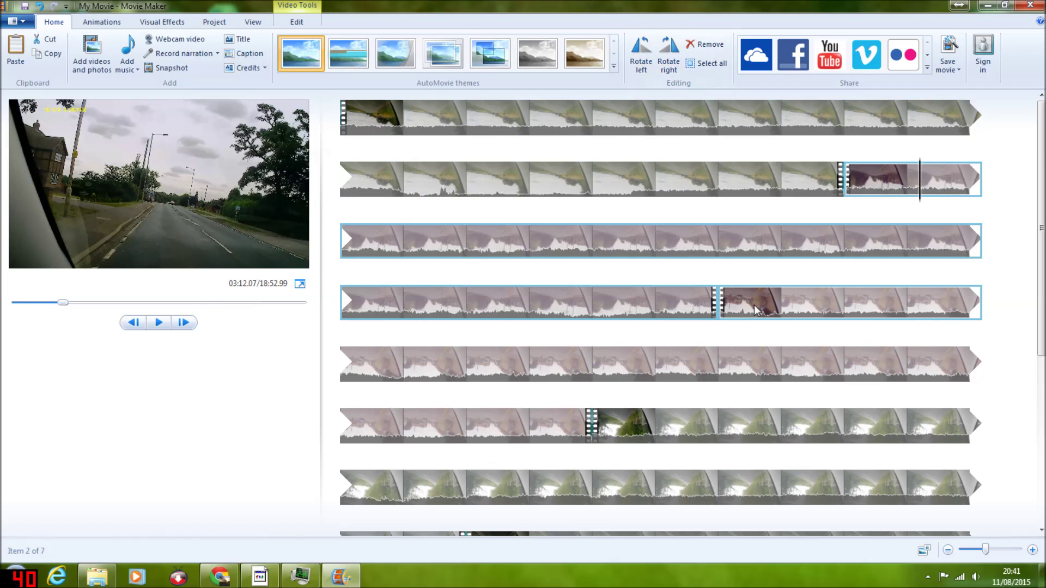
left_click(740, 303)
left_click(640, 51)
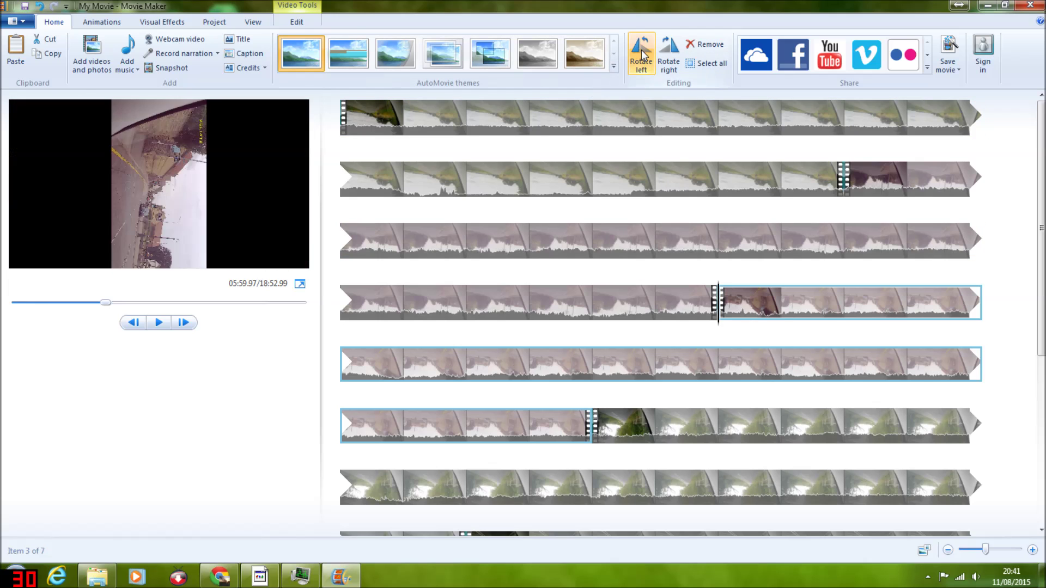
left_click(640, 52)
scroll(653, 302, "down", 1)
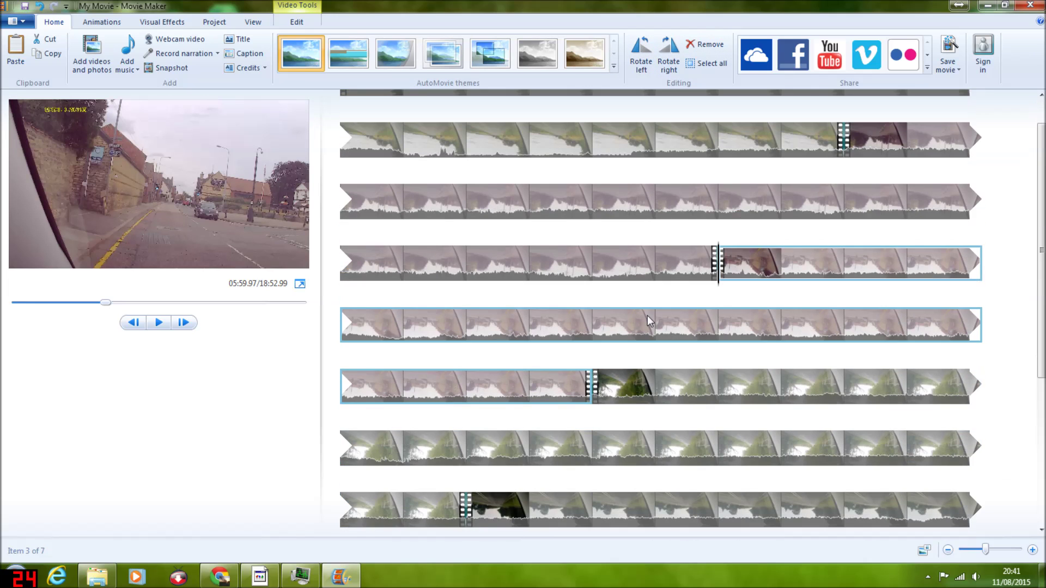
left_click(638, 372)
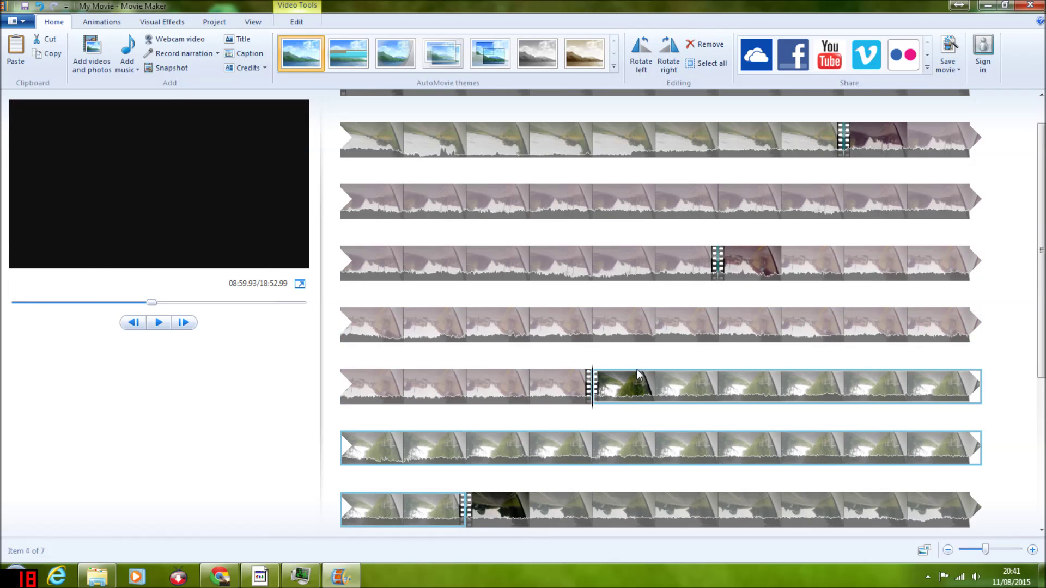
left_click(639, 51)
left_click(639, 51)
Turn clips 5, 6 and 7 upright using Rotate left.
scroll(722, 322, "down", 1)
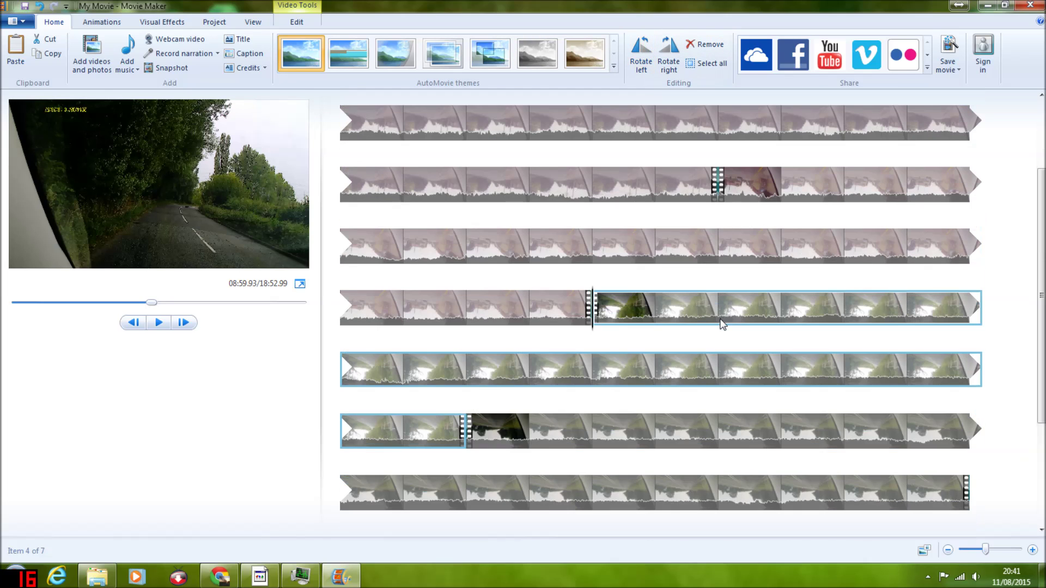
scroll(550, 436, "down", 1)
left_click(537, 394)
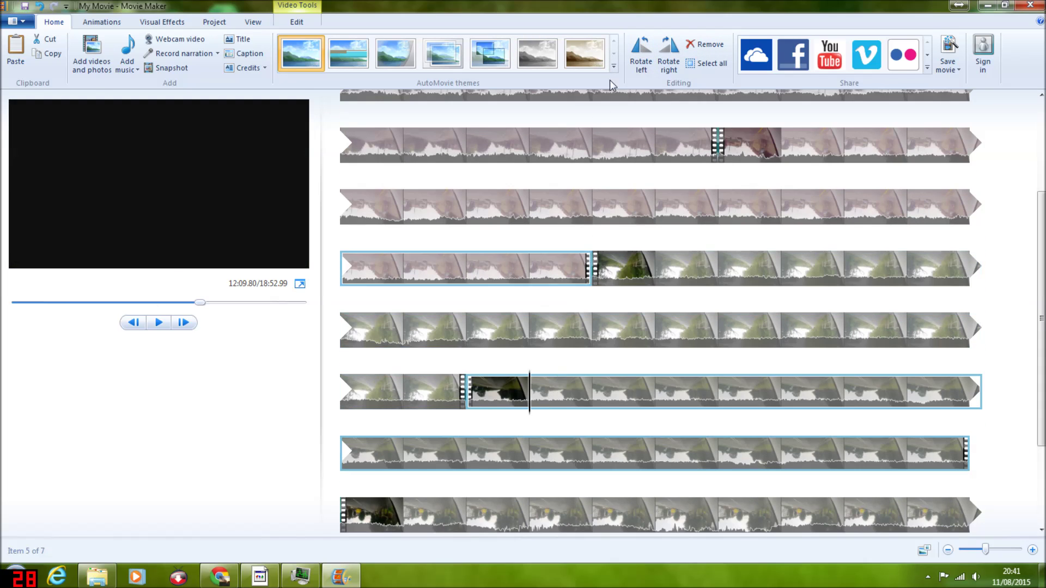
left_click(649, 52)
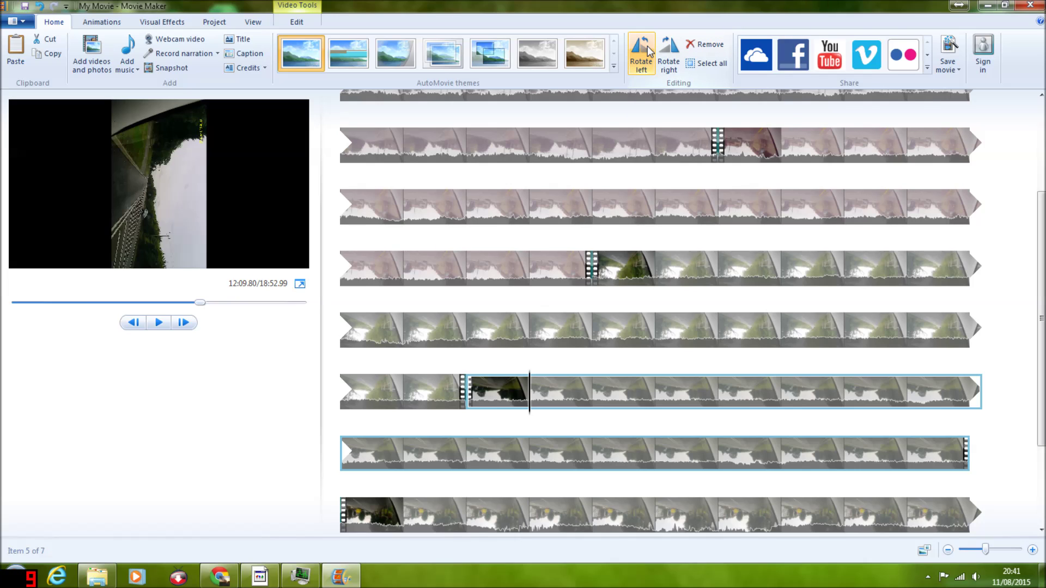
scroll(806, 307, "down", 2)
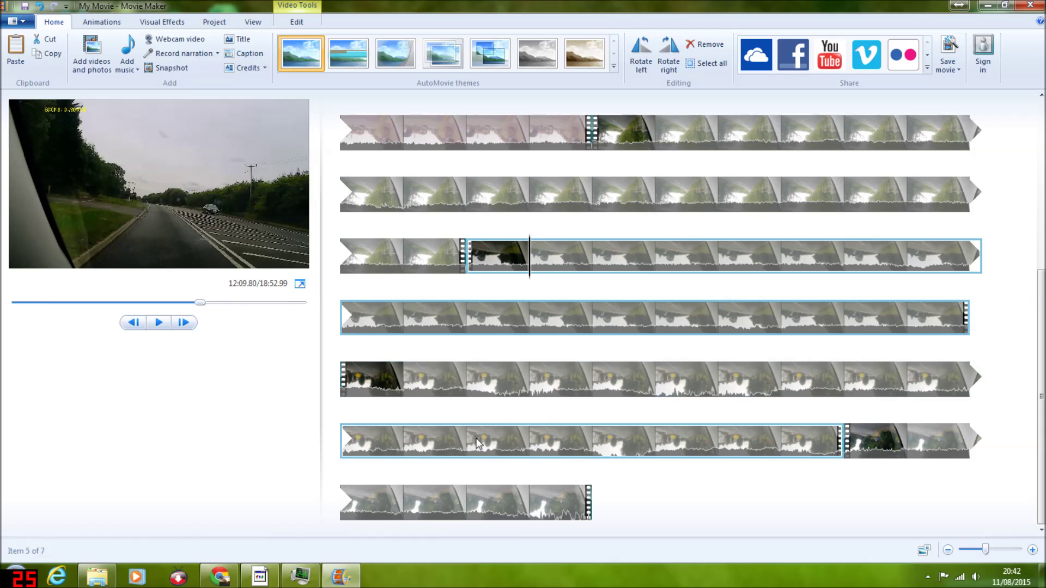
left_click(391, 384)
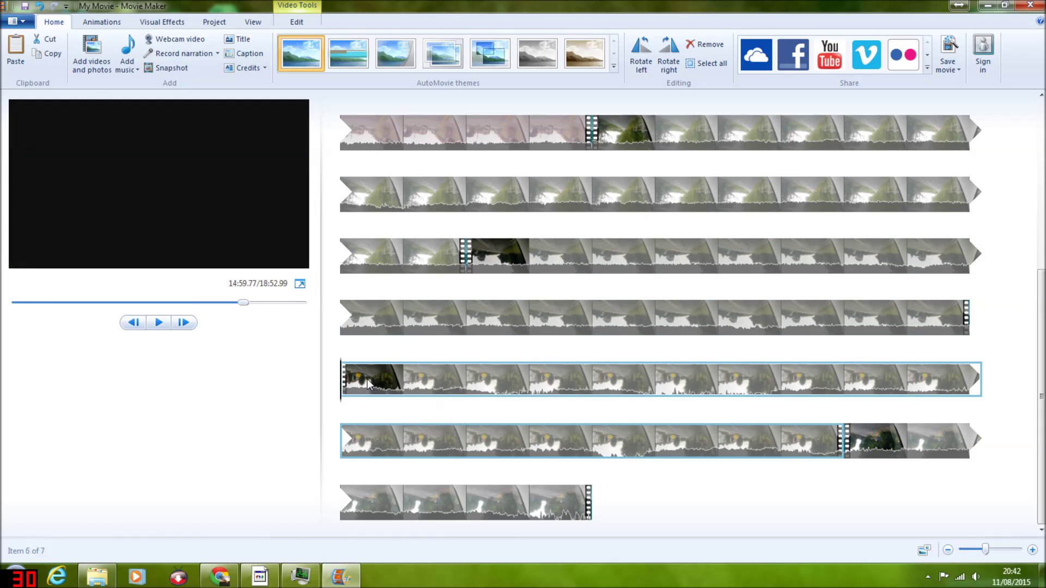
left_click(649, 52)
left_click(649, 51)
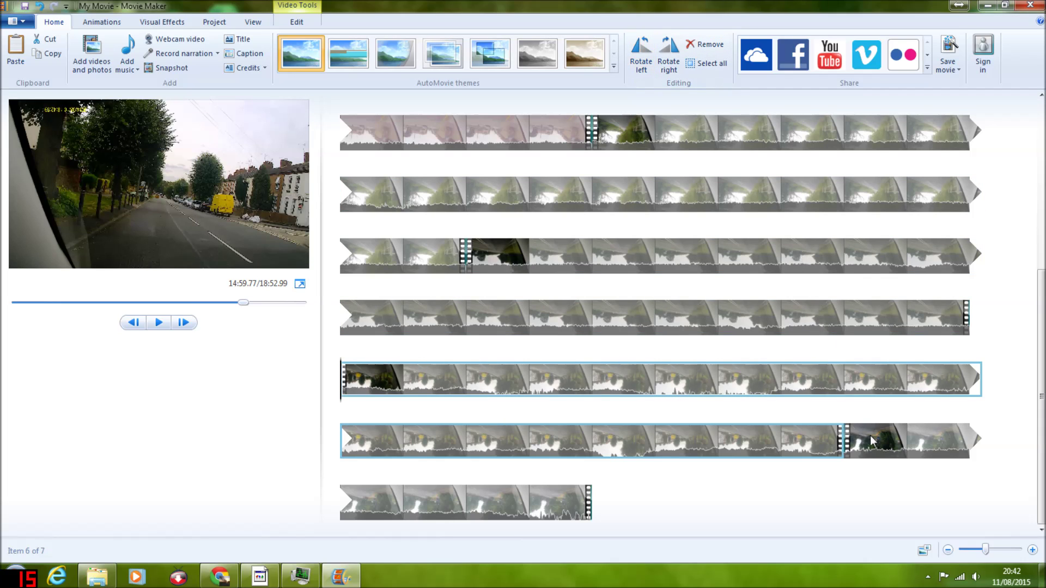
left_click(902, 440)
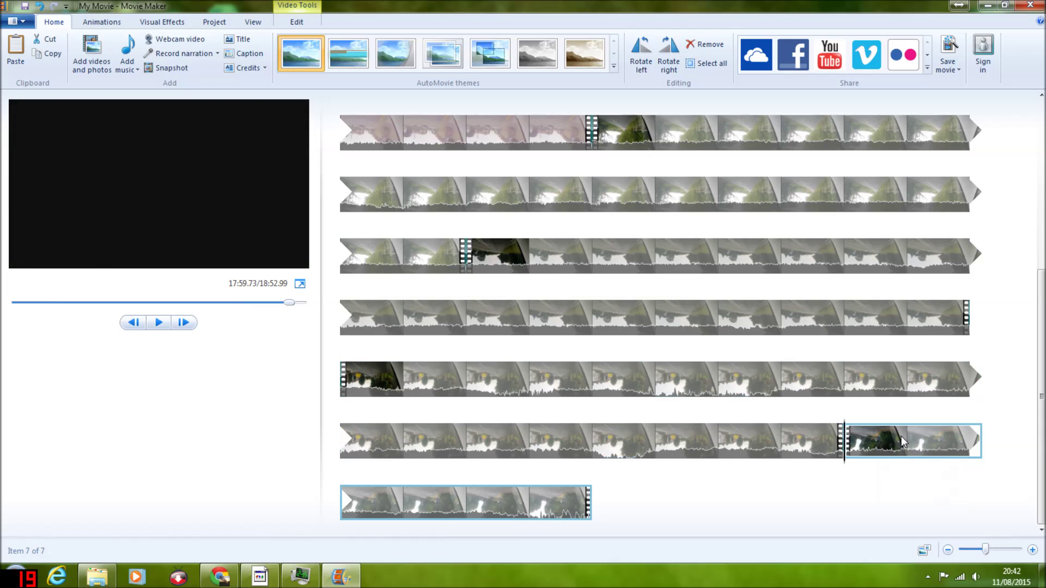
left_click(648, 51)
left_click(648, 50)
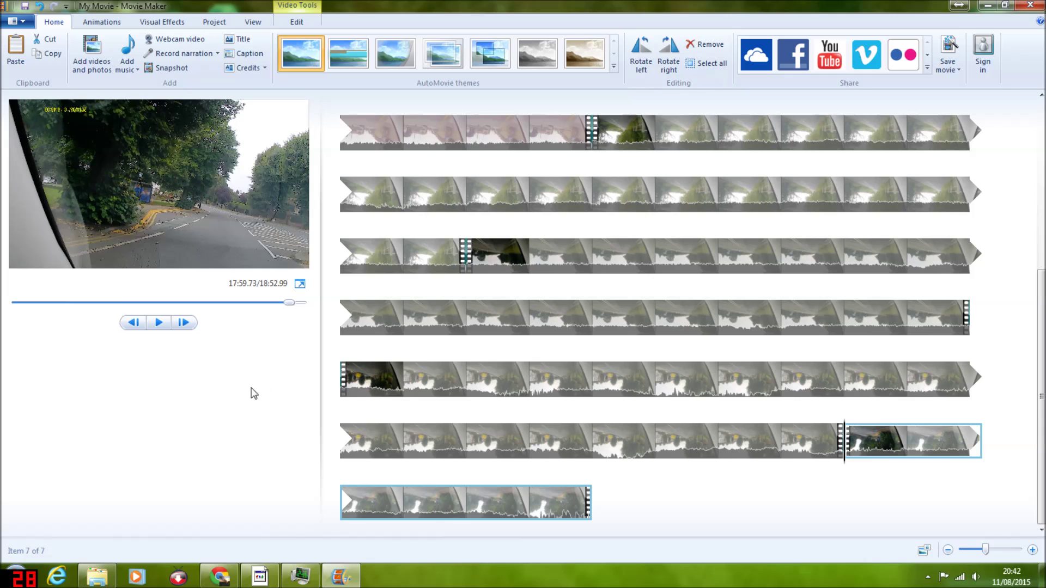
Recheck the FILE0020.AVI clip, then clear the clip selection.
scroll(688, 452, "up", 5)
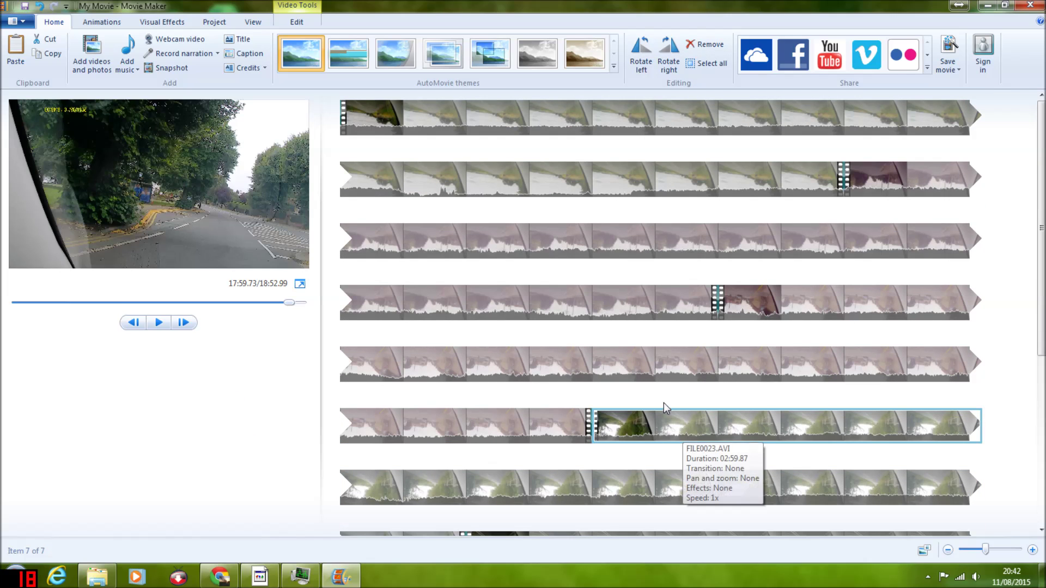
left_click(495, 180)
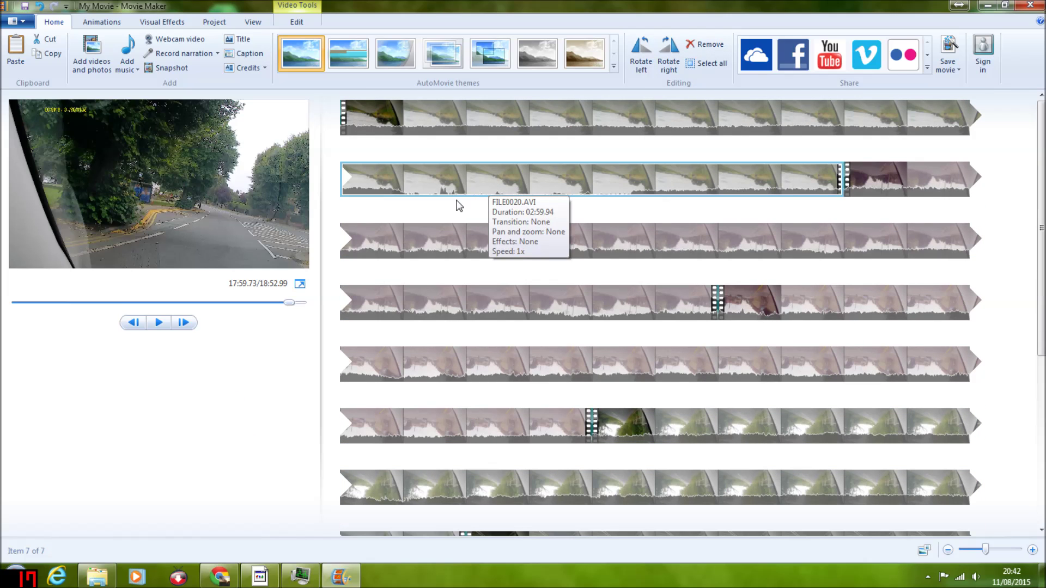
scroll(459, 206, "down", 1)
scroll(652, 207, "up", 1)
left_click(664, 212)
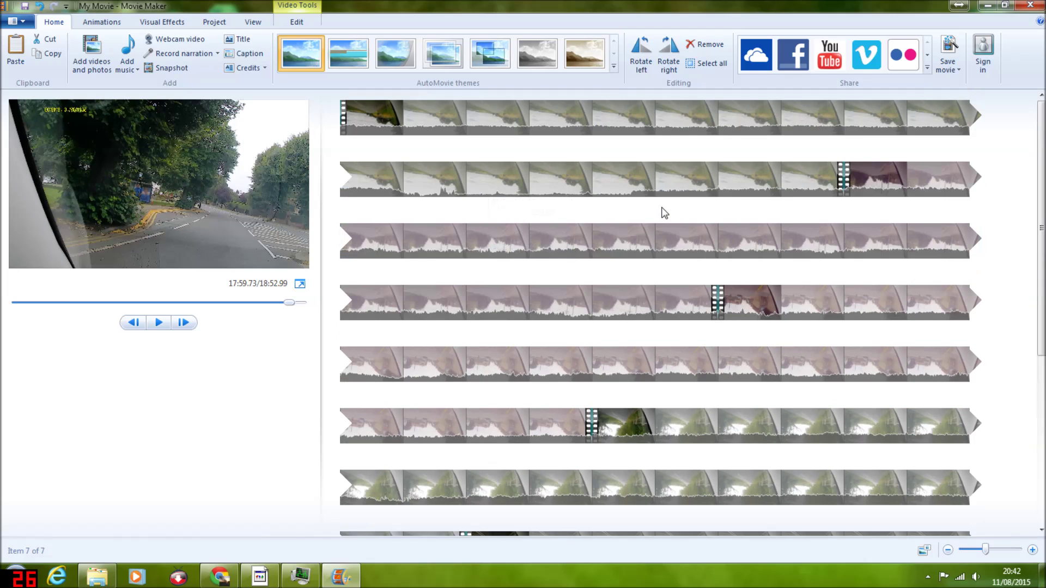
left_click(345, 124)
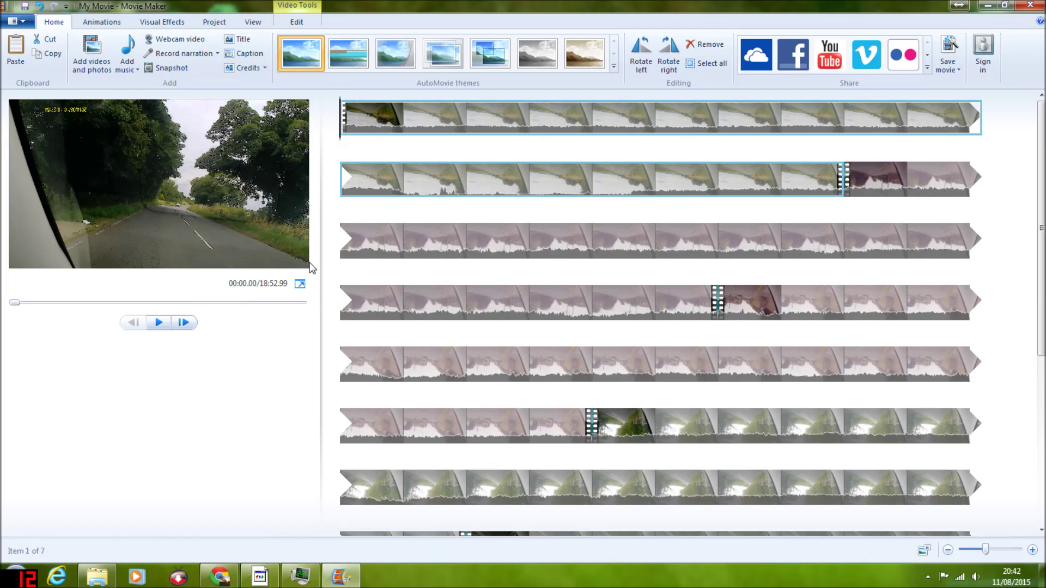
scroll(584, 284, "down", 5)
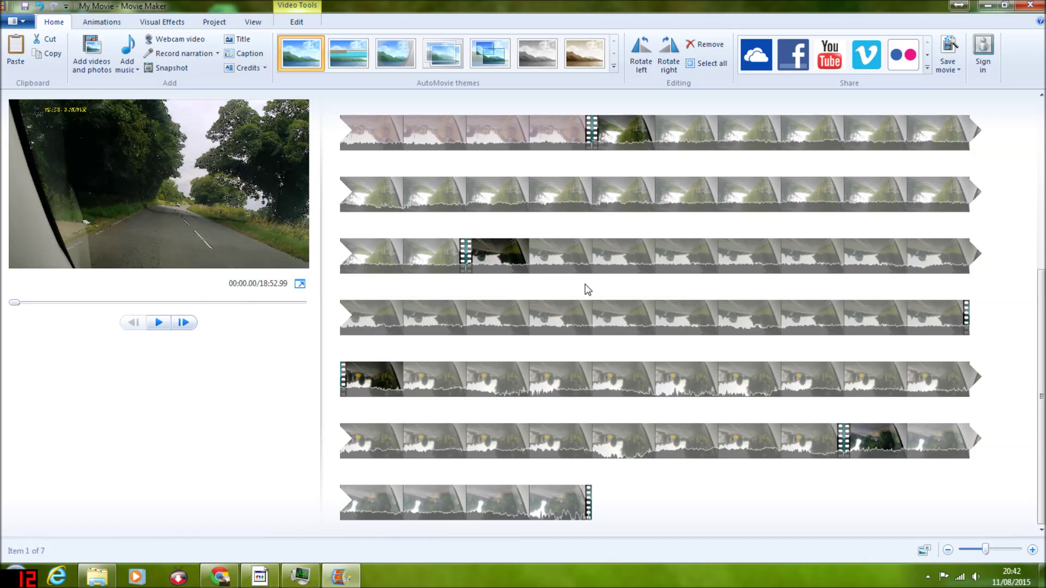
scroll(585, 285, "up", 5)
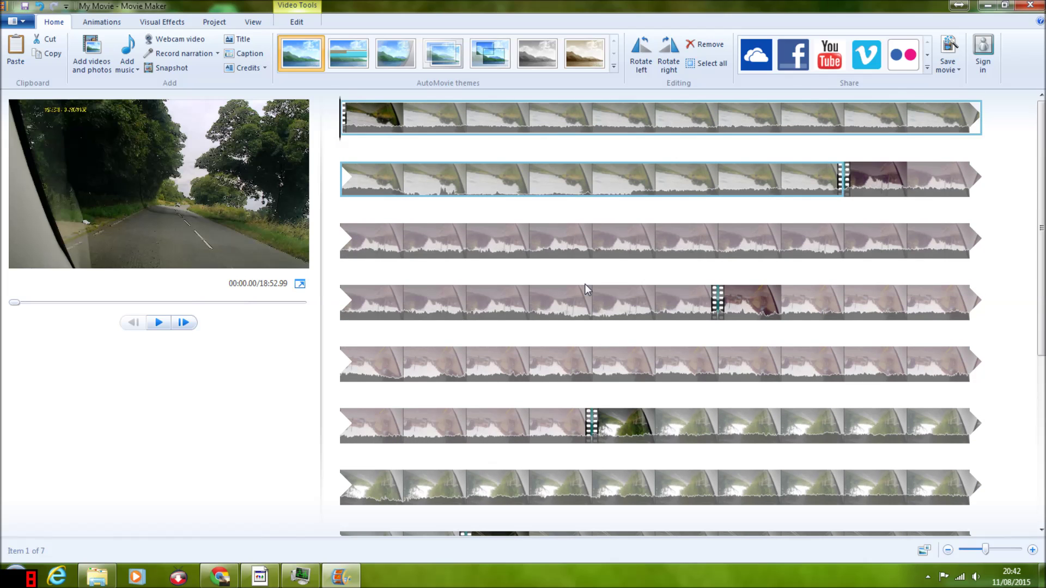
scroll(586, 288, "down", 5)
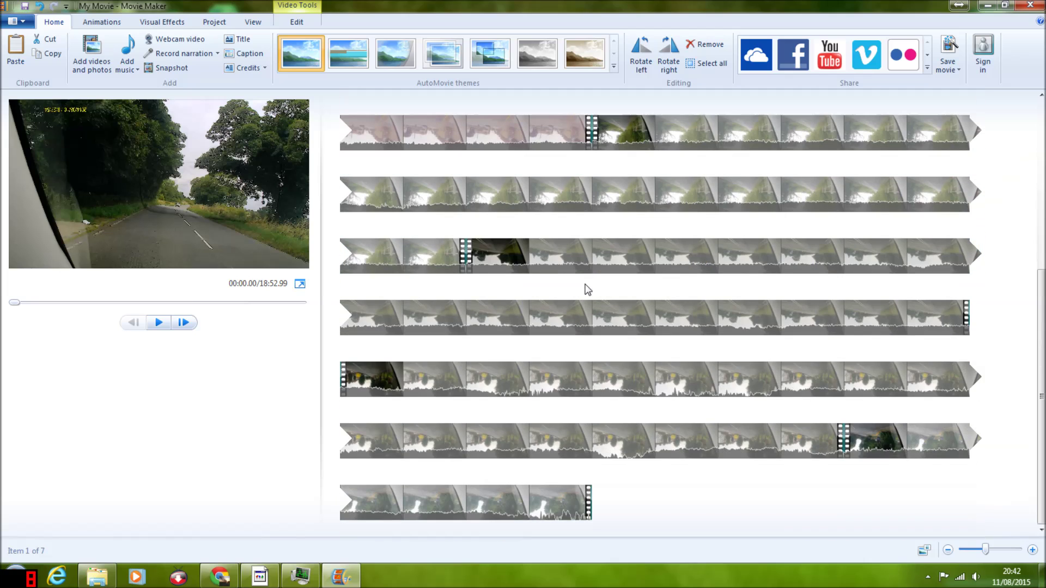
scroll(584, 284, "up", 5)
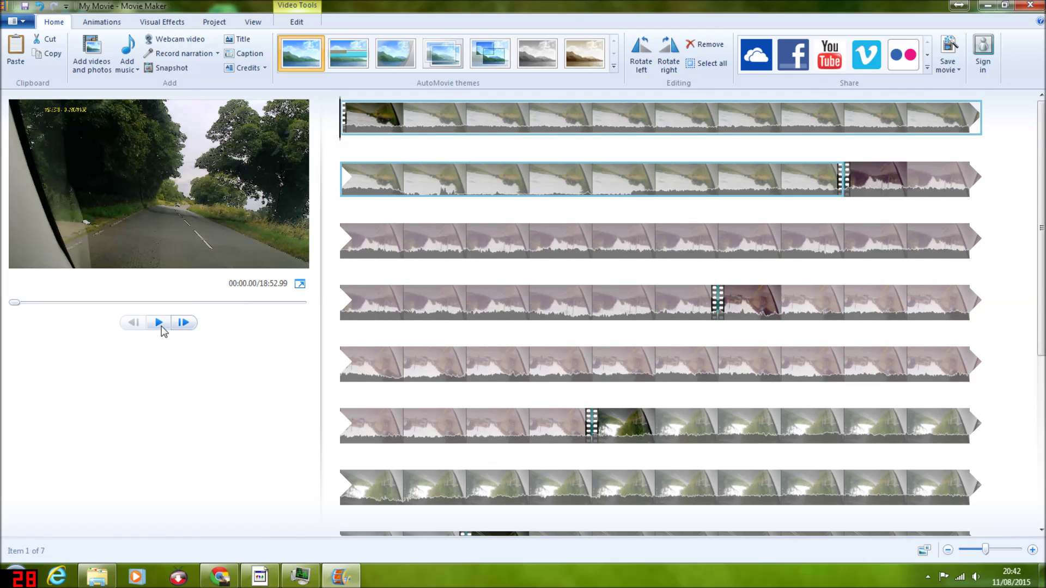
left_click(159, 323)
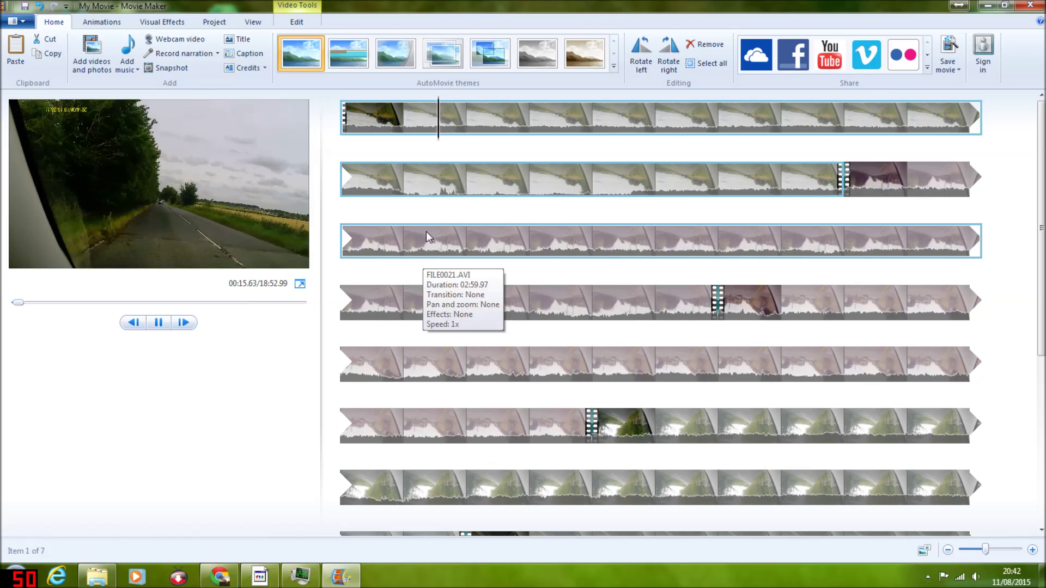
left_click(878, 184)
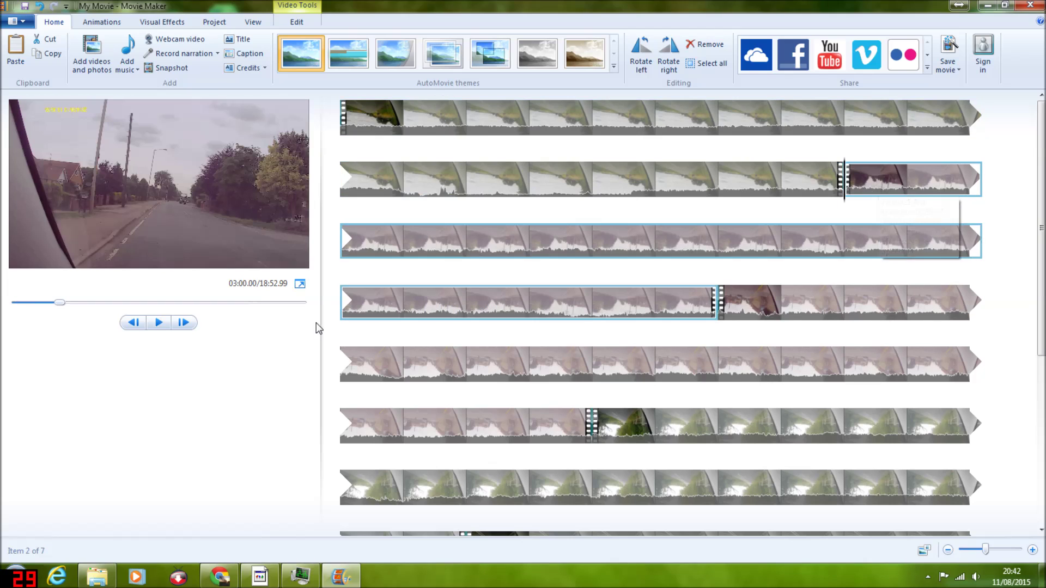
left_click(163, 324)
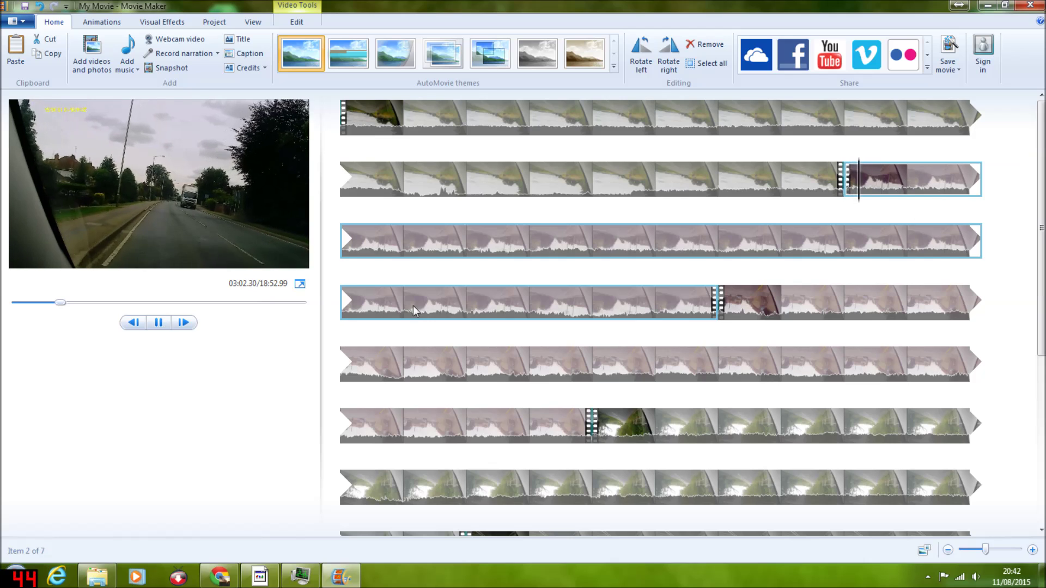
left_click(734, 300)
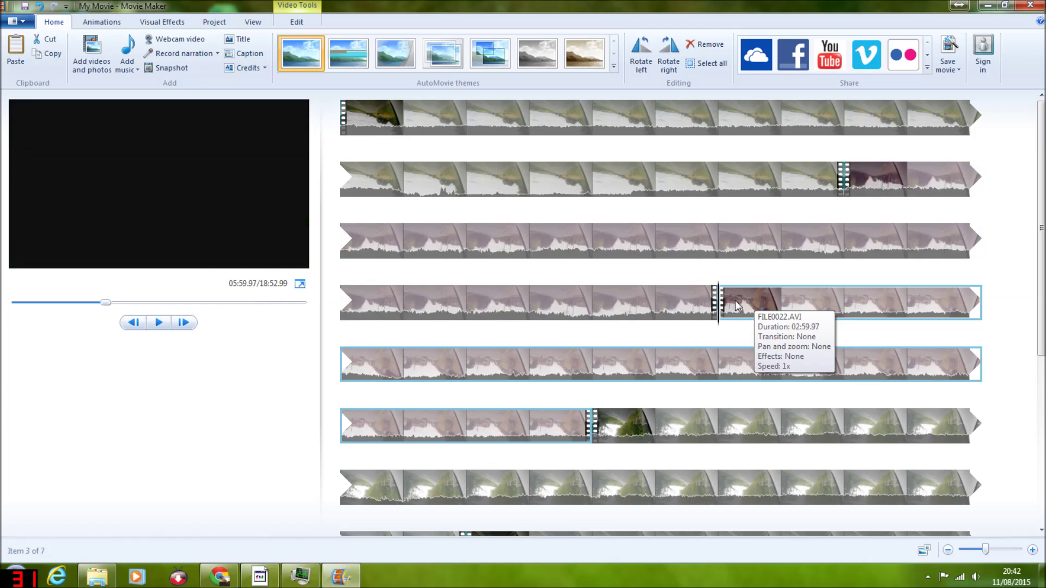
left_click(159, 325)
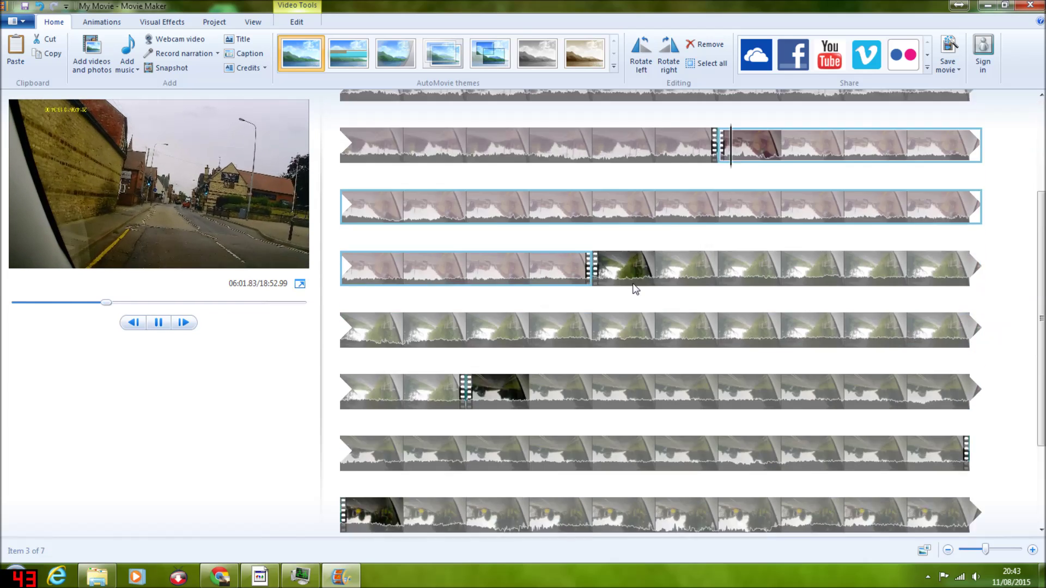
scroll(636, 289, "down", 3)
left_click(473, 259)
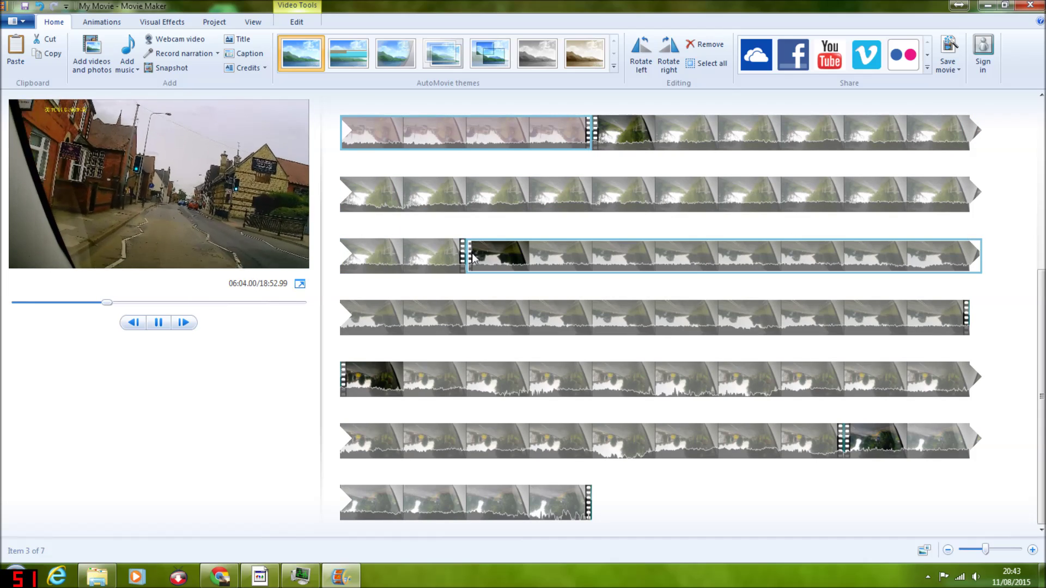
left_click(160, 323)
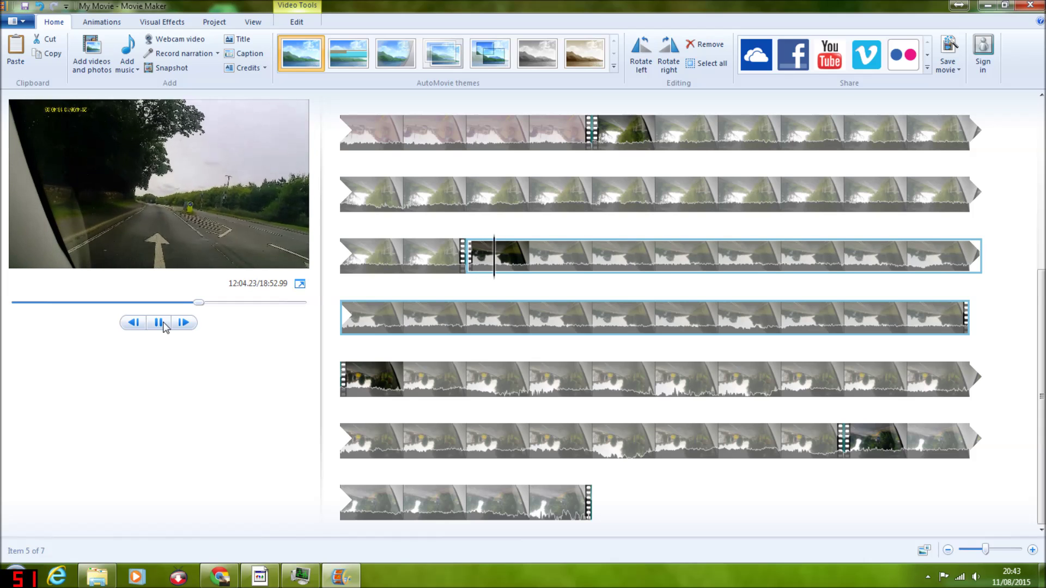
left_click(360, 378)
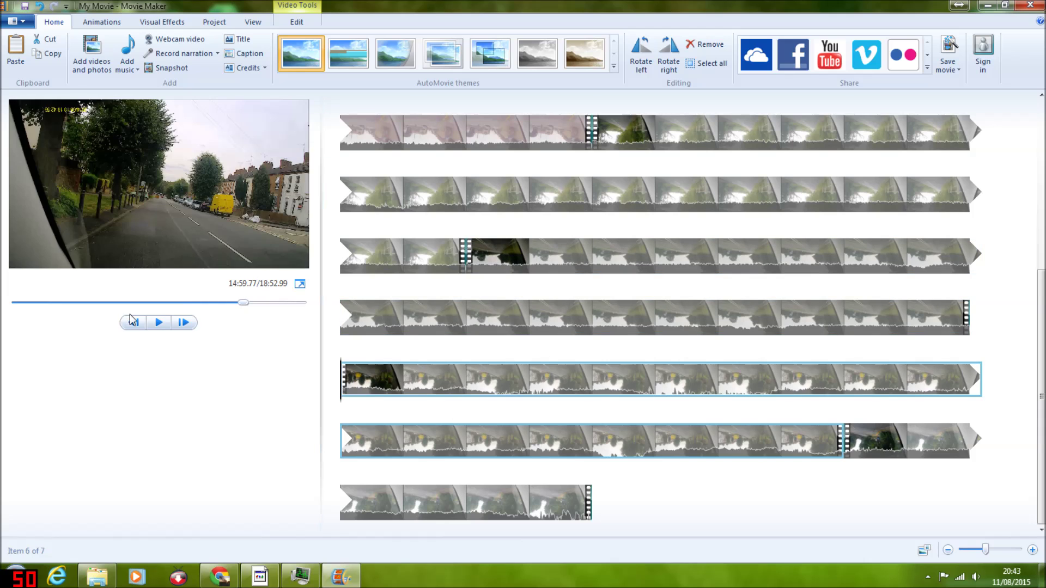
left_click(158, 325)
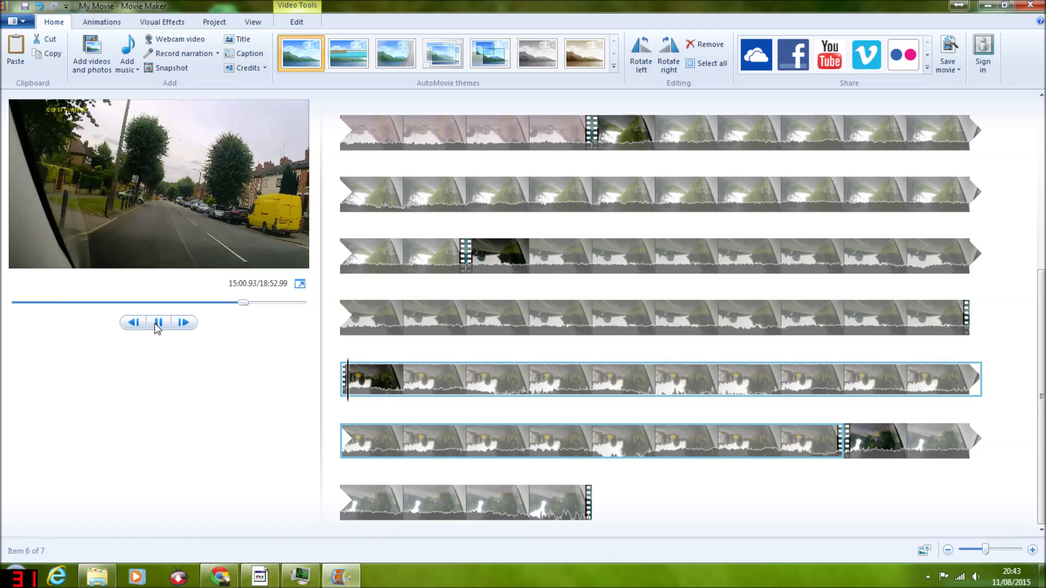
left_click(158, 325)
scroll(512, 321, "up", 5)
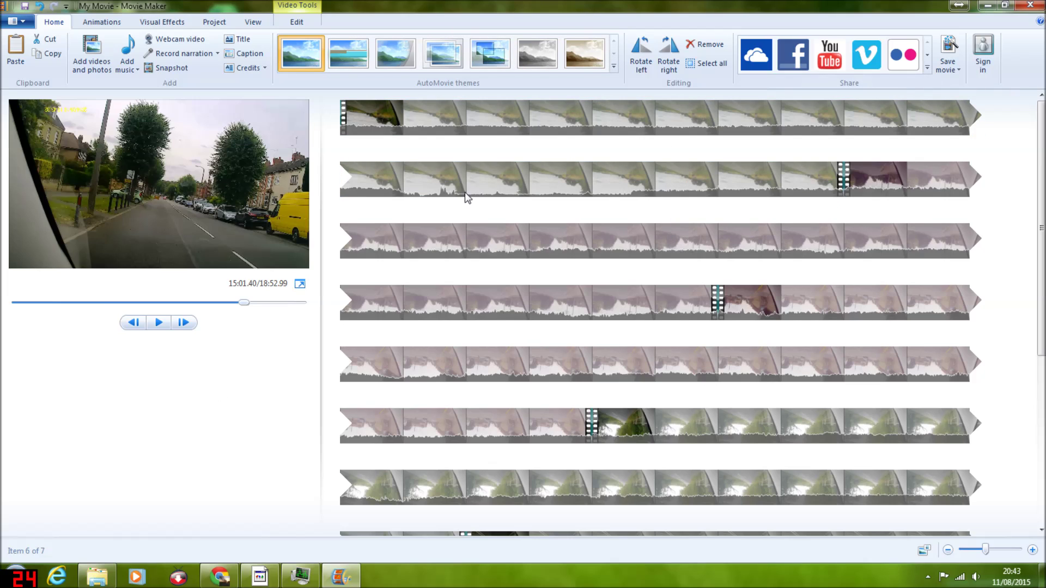
left_click(345, 126)
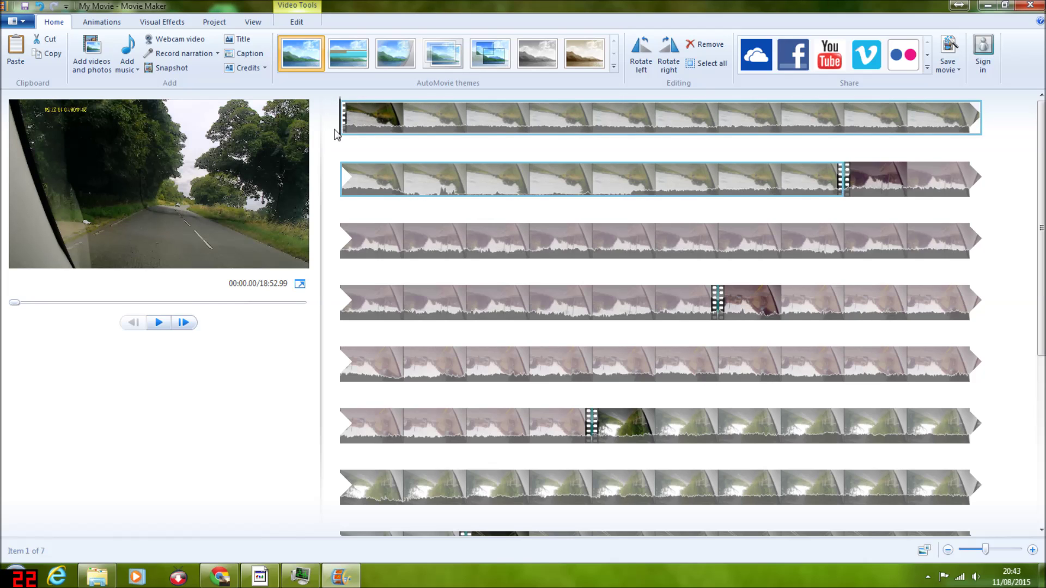
left_click(236, 39)
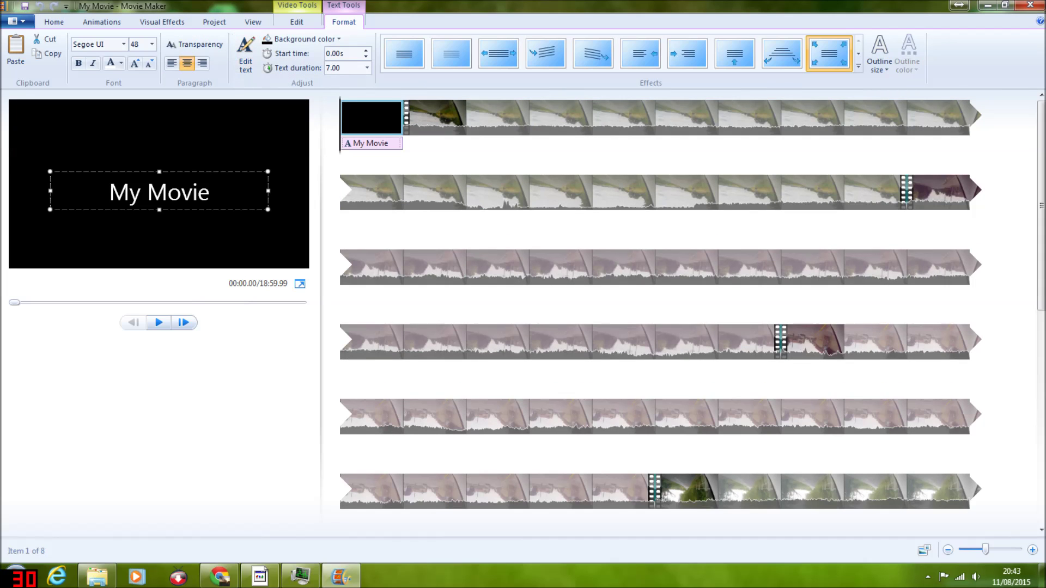
Replace the default My Movie title text with 'blah blah'.
key("Delete")
key("Delete")
key("Delete")
key("Delete")
key("Delete")
key("Delete")
key("Delete")
key("Delete")
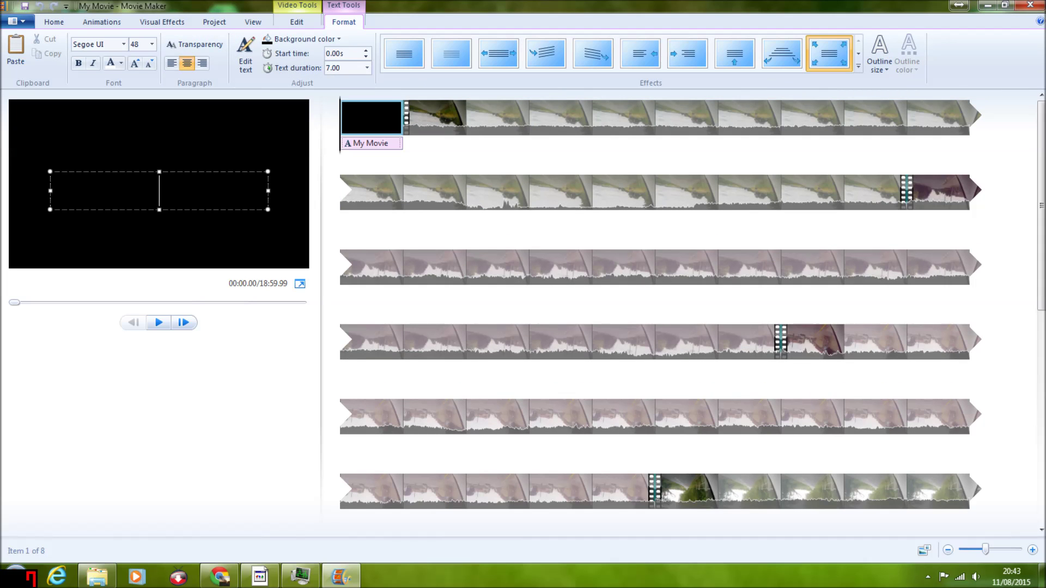
type("blag")
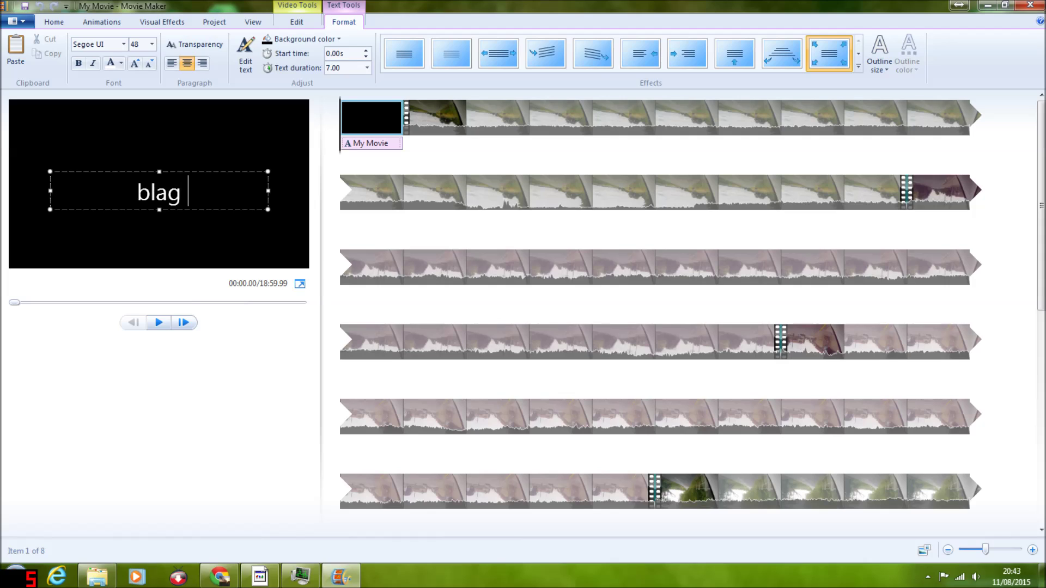
key("BackSpace")
key("BackSpace")
type("h")
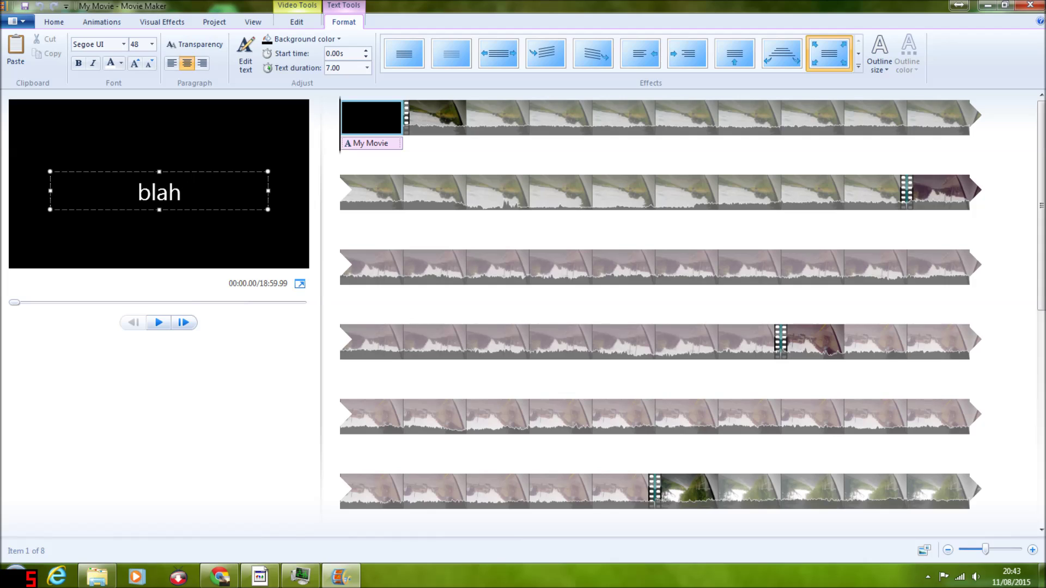
type(" blah")
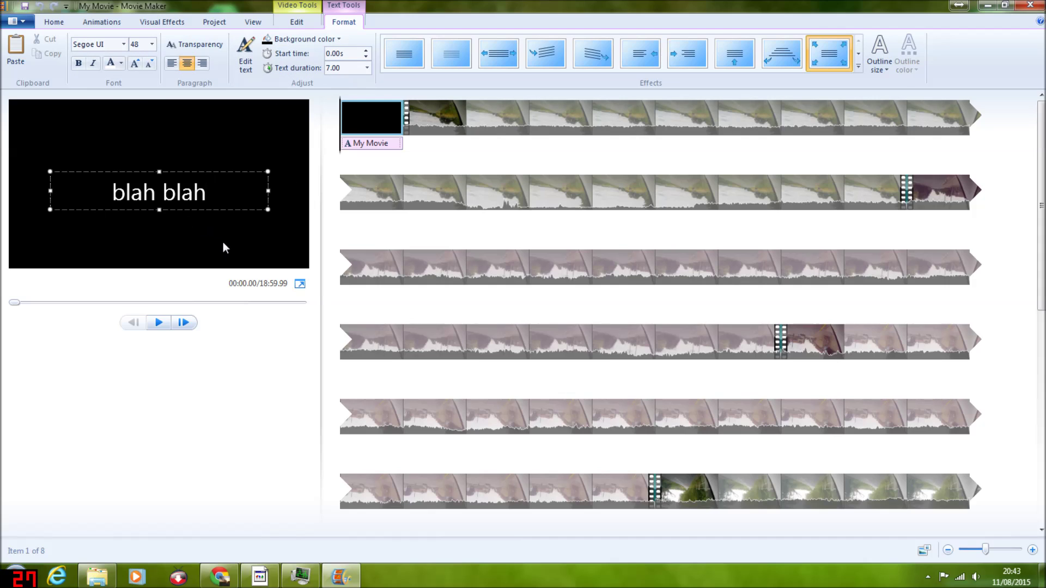
Make the title card background orange and the text dark blue.
left_click(332, 42)
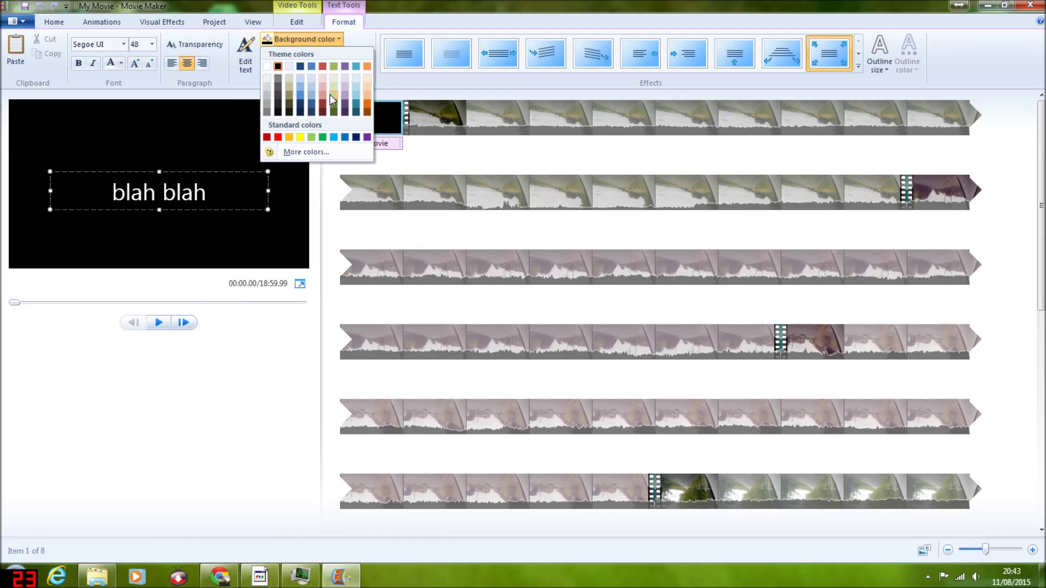
left_click(368, 103)
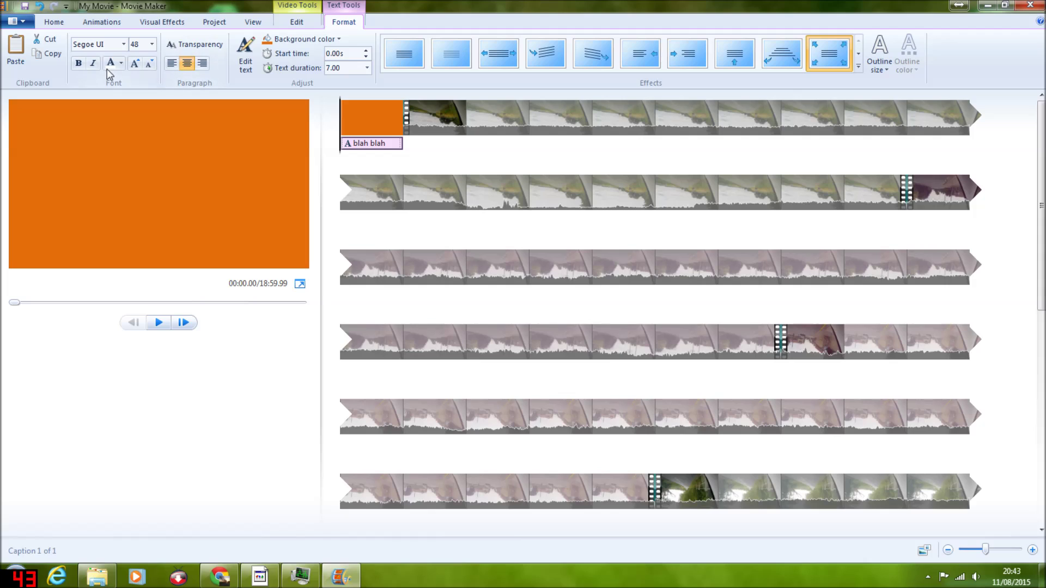
left_click(122, 65)
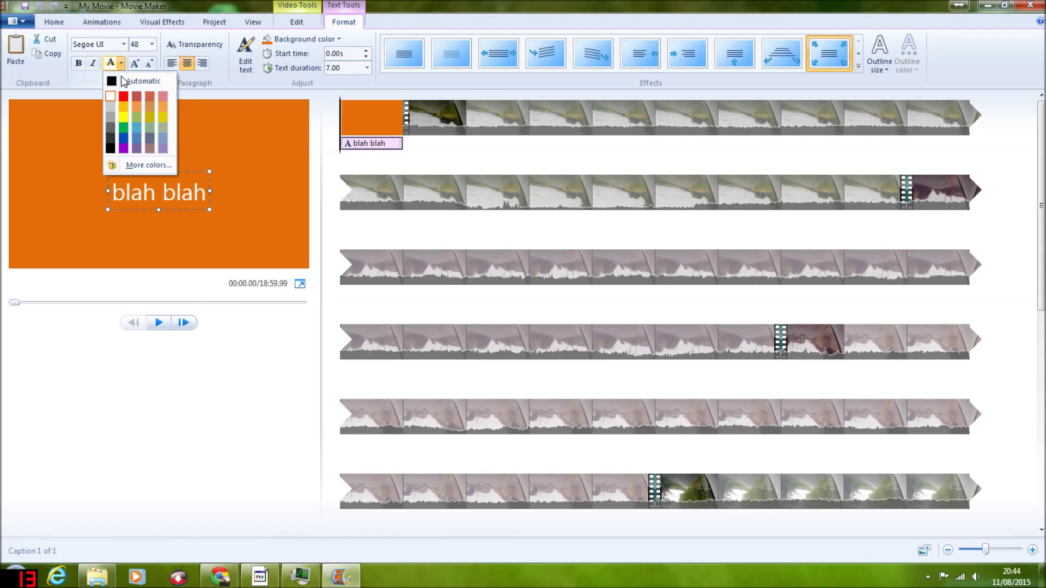
left_click(124, 139)
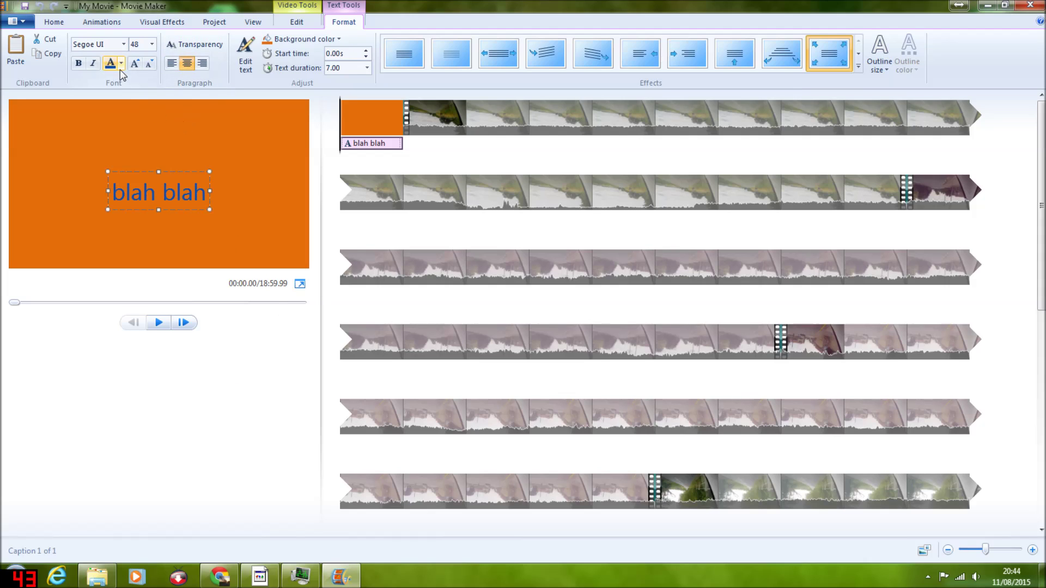
Enlarge the title text to 80, move it higher, widen its box, and preview.
left_click(134, 63)
left_click(135, 63)
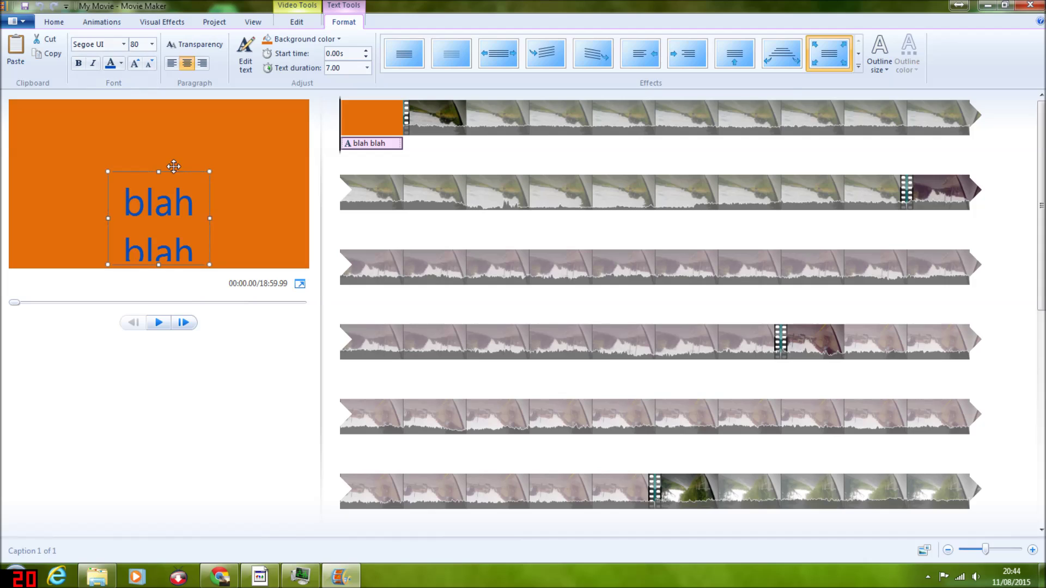
left_click_drag(173, 171, 162, 113)
left_click_drag(198, 212, 256, 247)
left_click(228, 357)
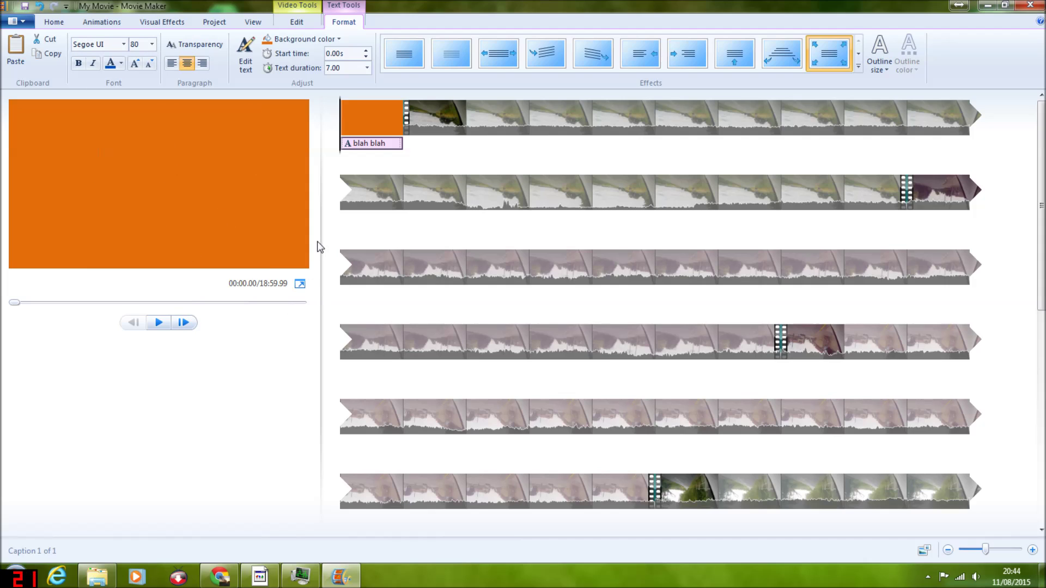
left_click(158, 323)
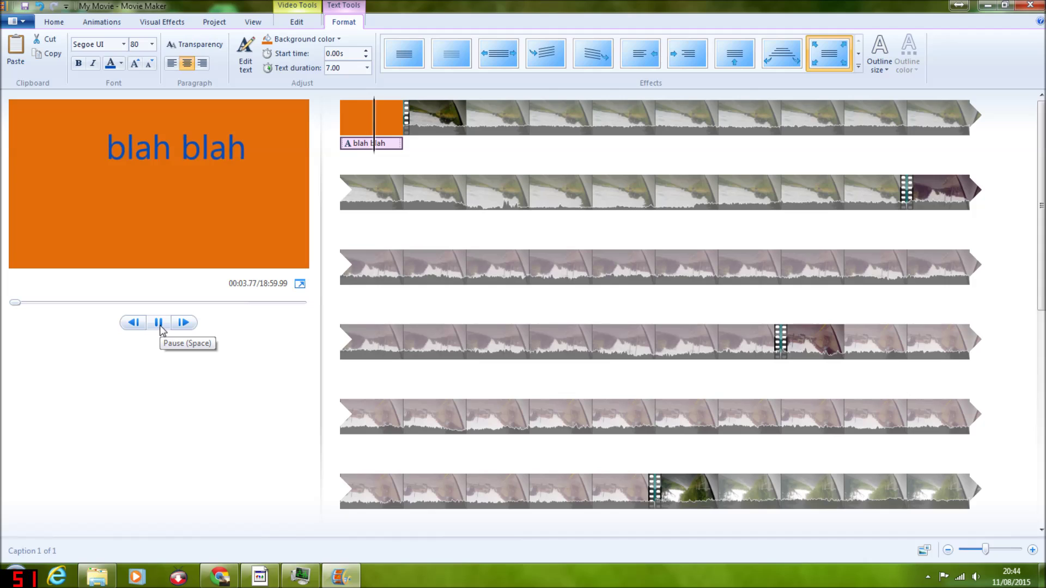
left_click(158, 325)
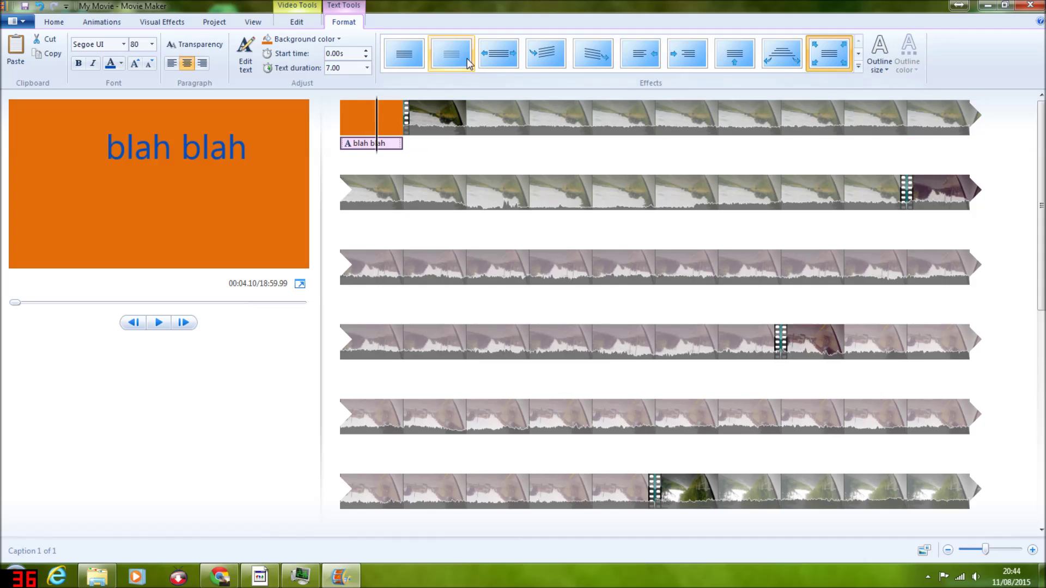
scroll(291, 53, "up", 6)
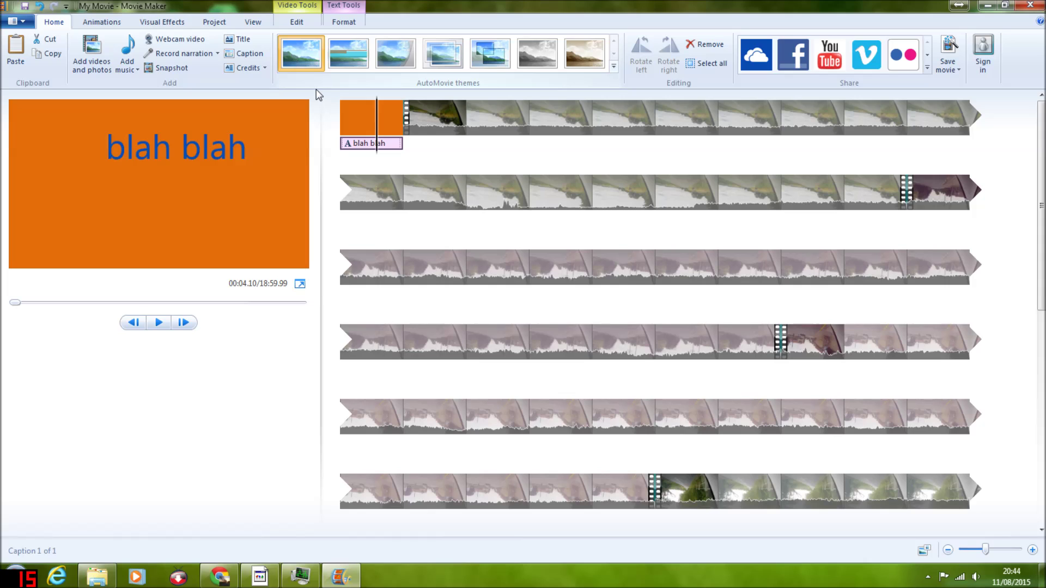
left_click(463, 185)
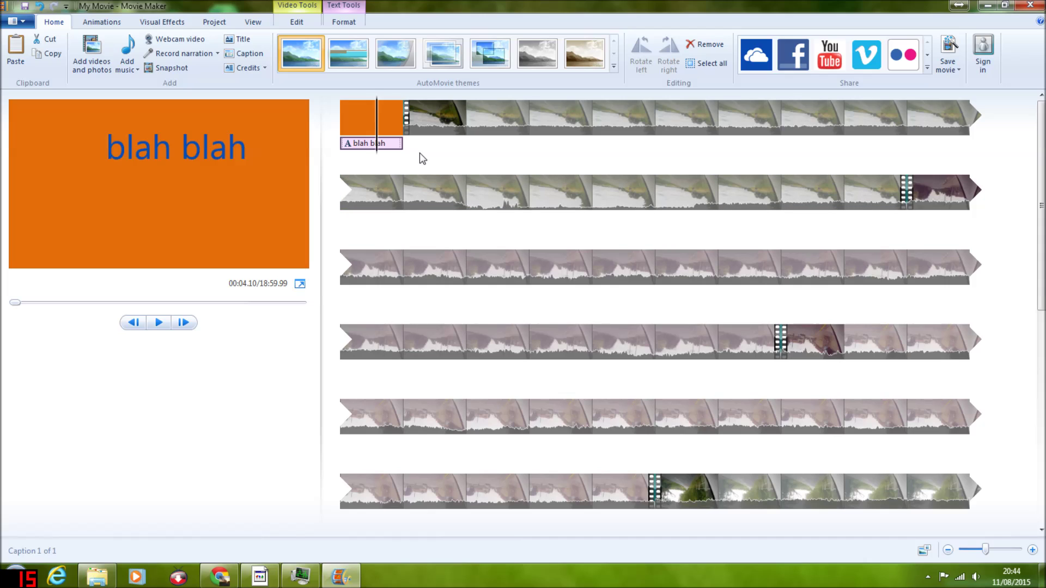
left_click(446, 121)
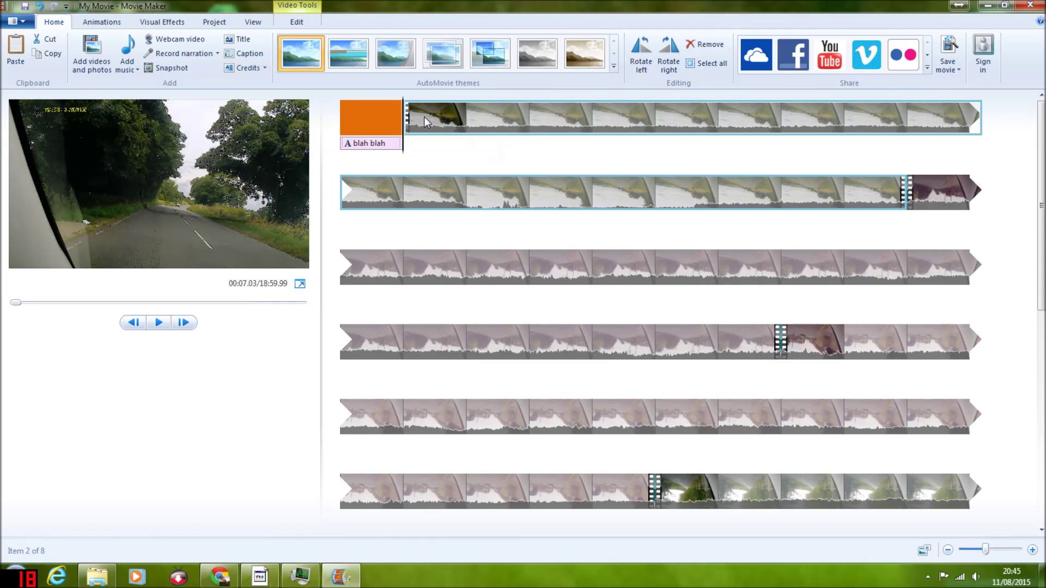
left_click(296, 21)
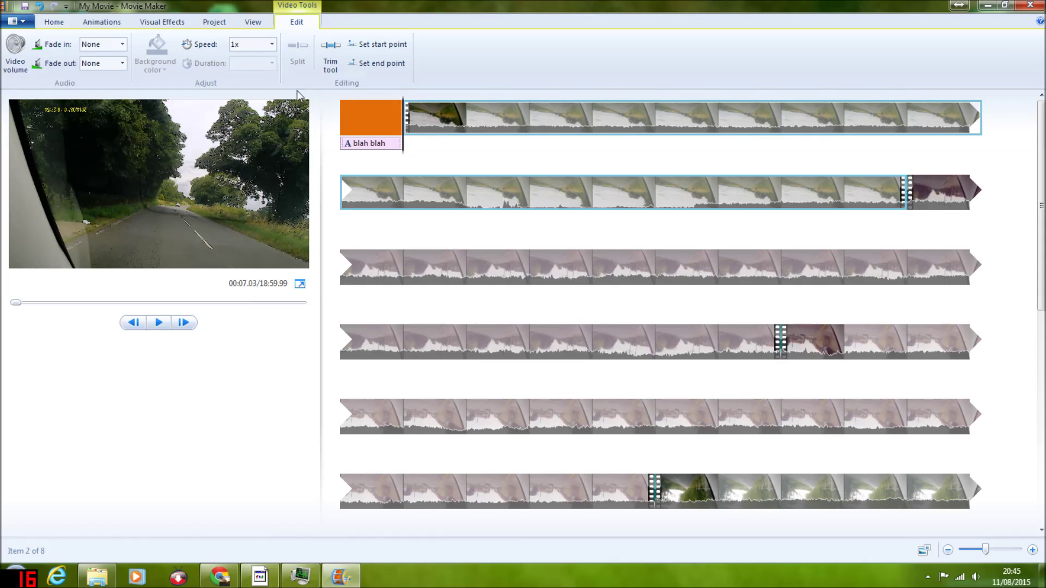
left_click(376, 44)
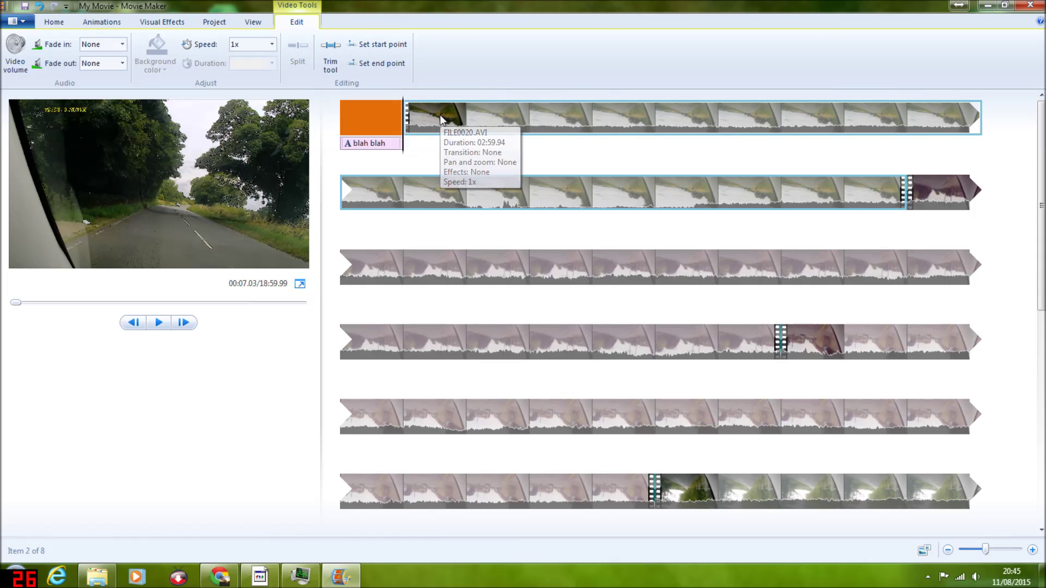
double_click(304, 24)
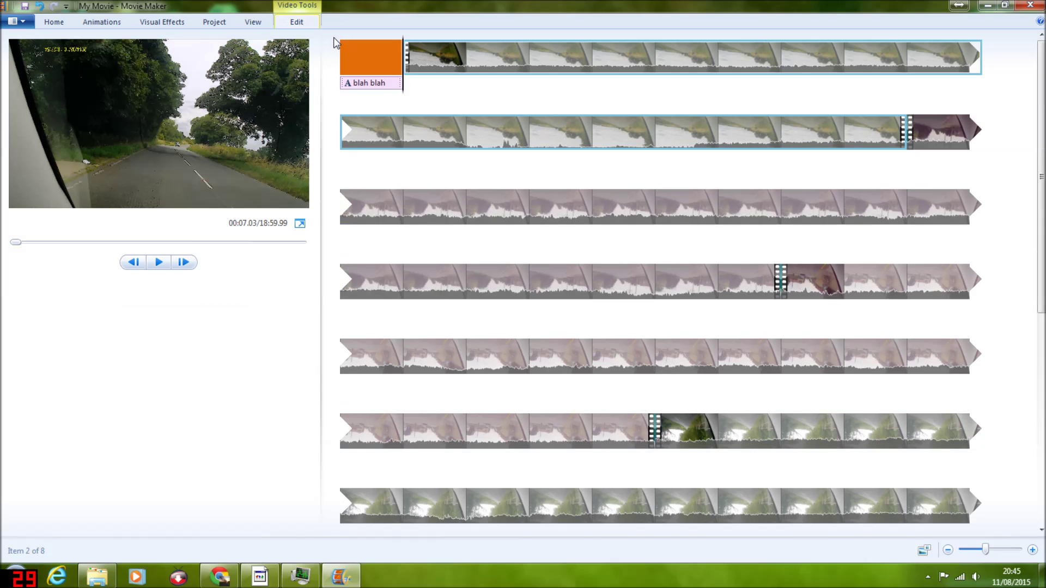
double_click(301, 23)
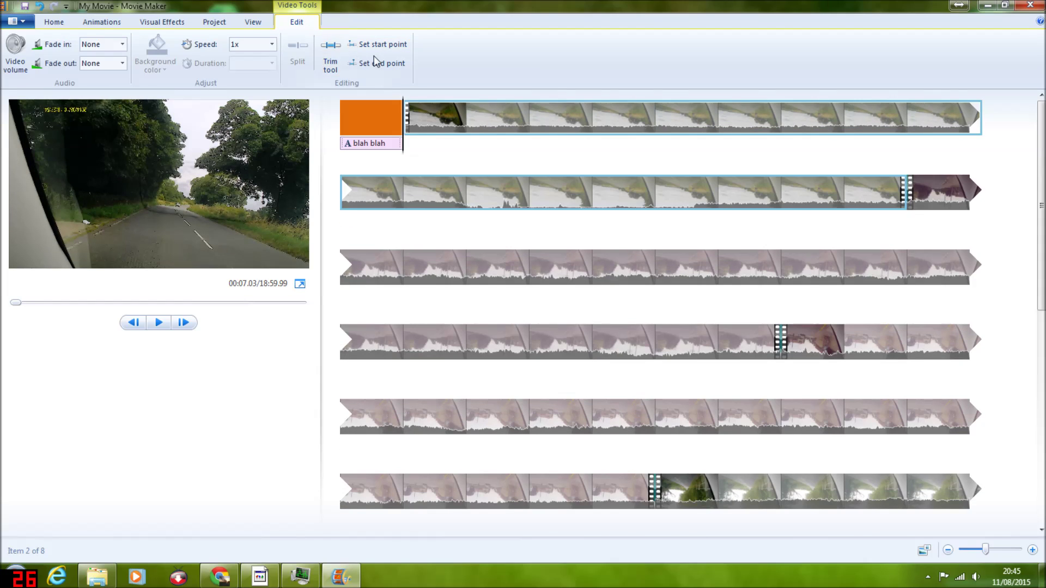
left_click(333, 55)
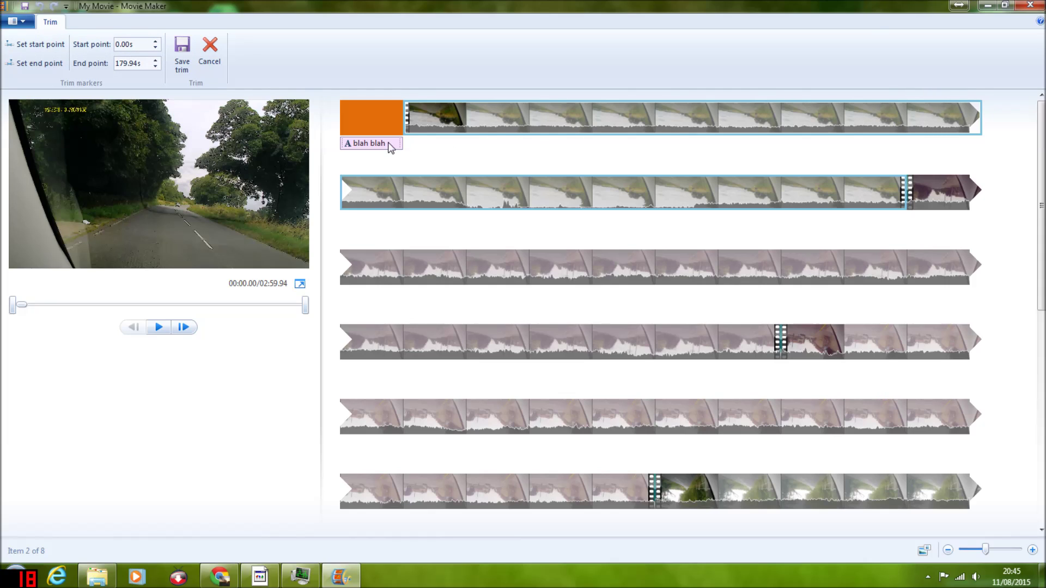
left_click(155, 42)
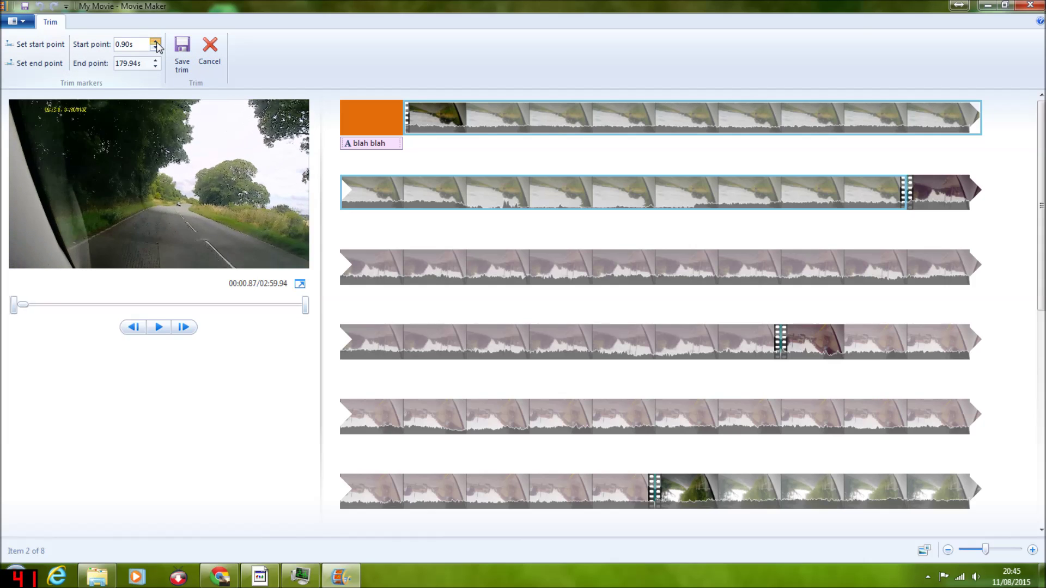
left_click(155, 42)
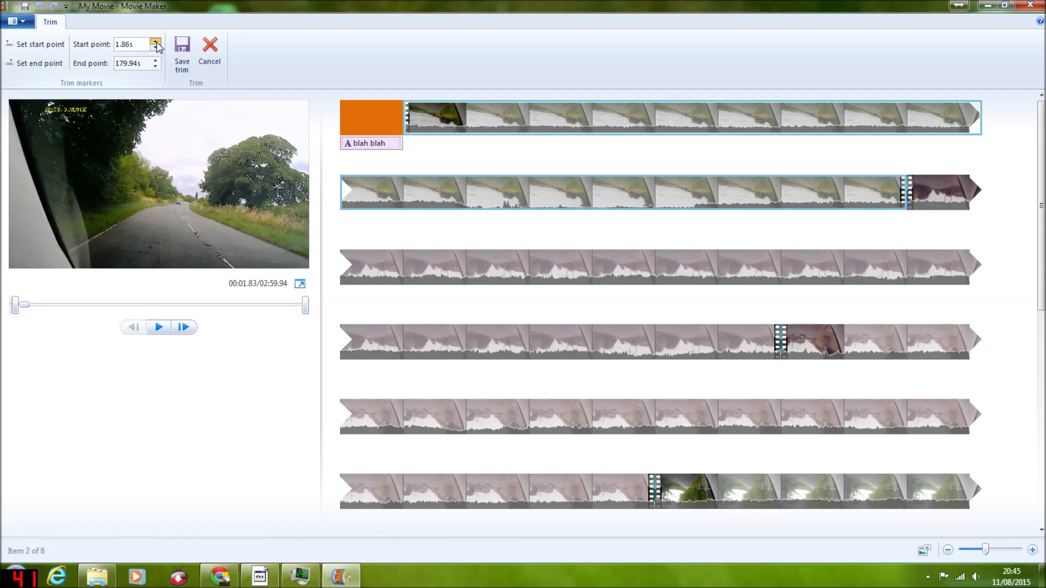
left_click(154, 42)
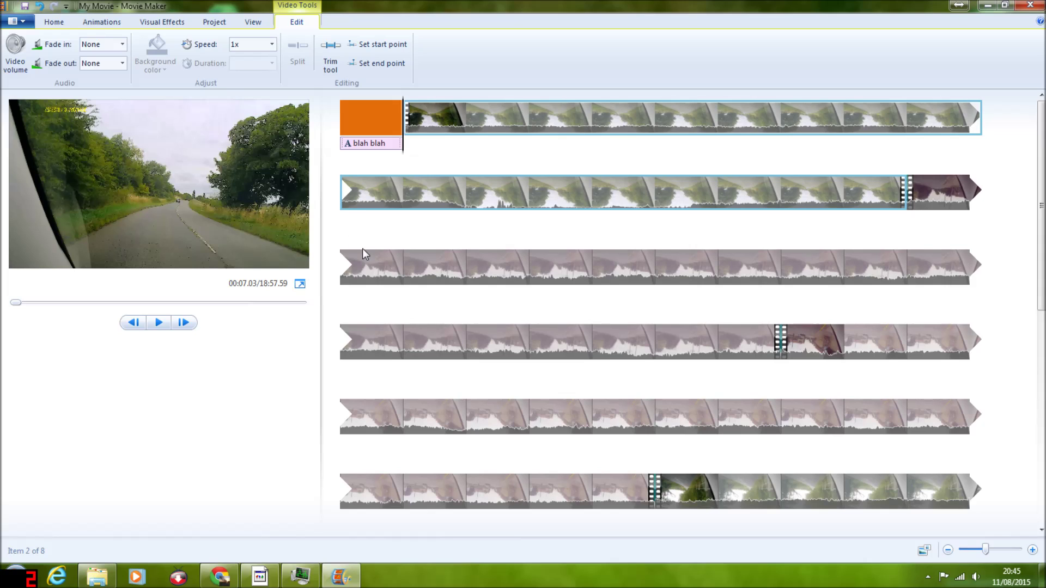
mouse_move(420, 253)
scroll(497, 69, "up", 5)
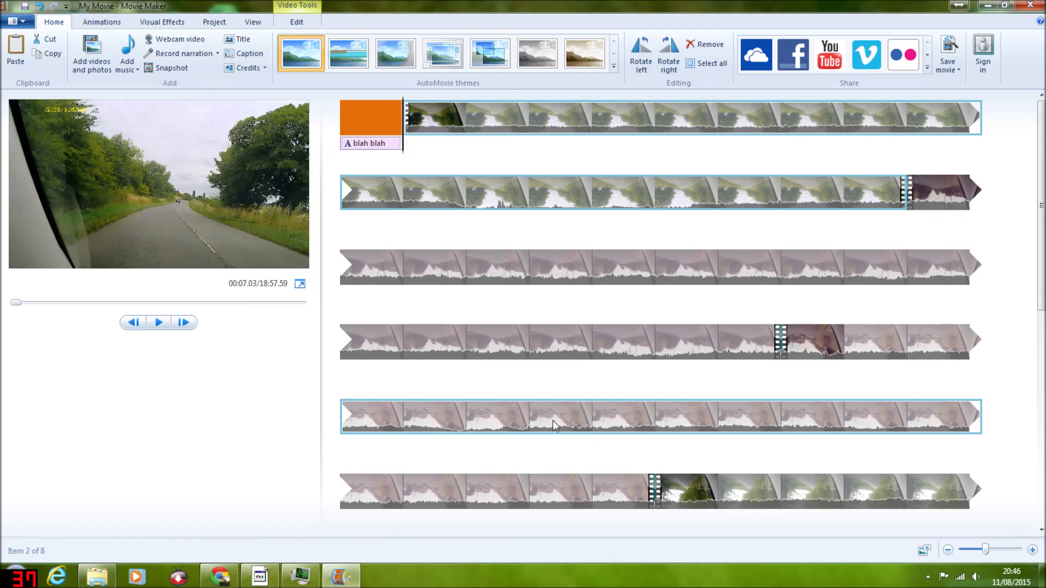
mouse_move(430, 482)
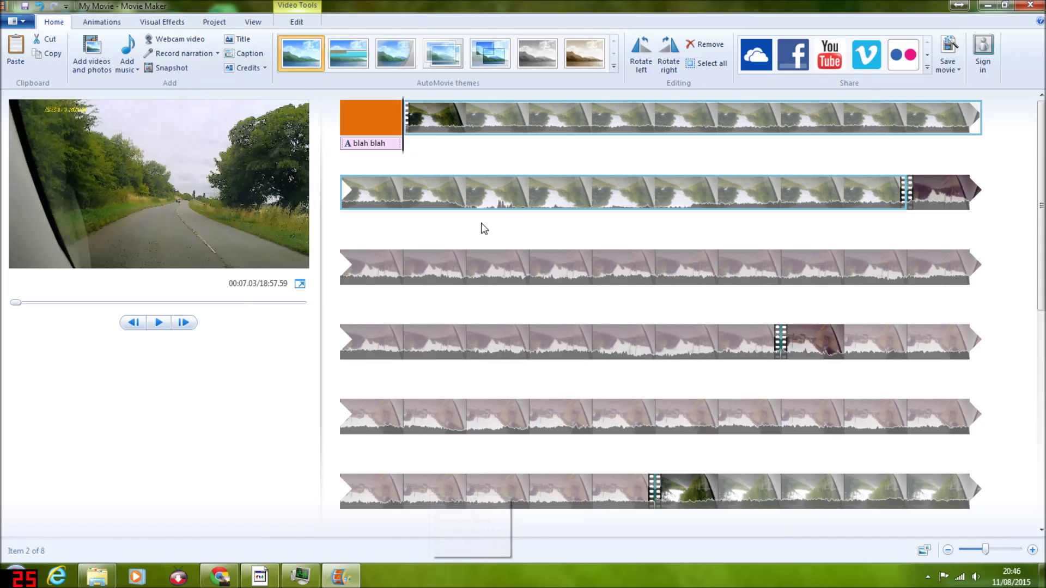
mouse_move(506, 212)
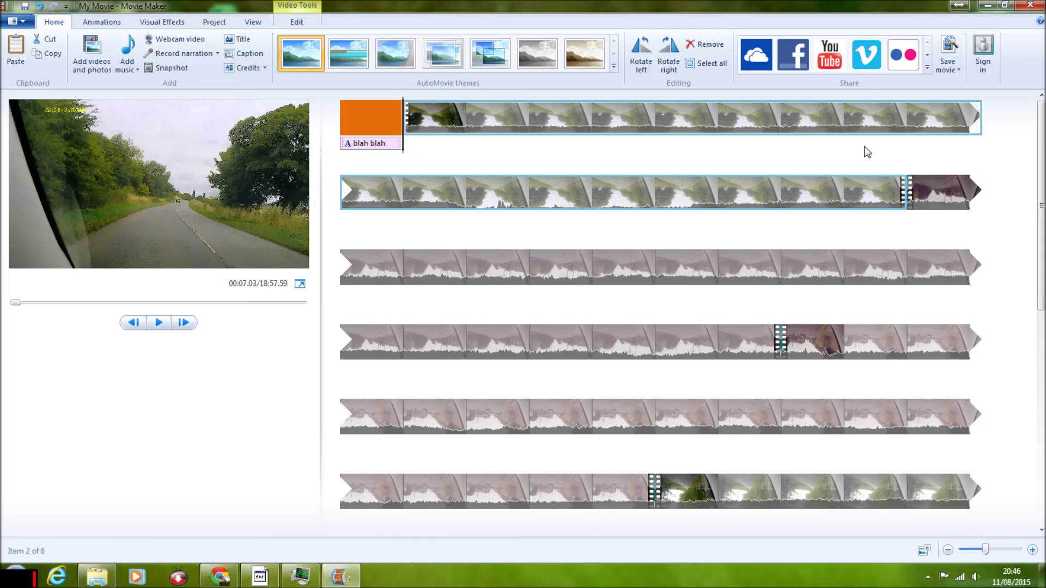
scroll(867, 151, "down", 6)
scroll(866, 151, "up", 10)
left_click(98, 583)
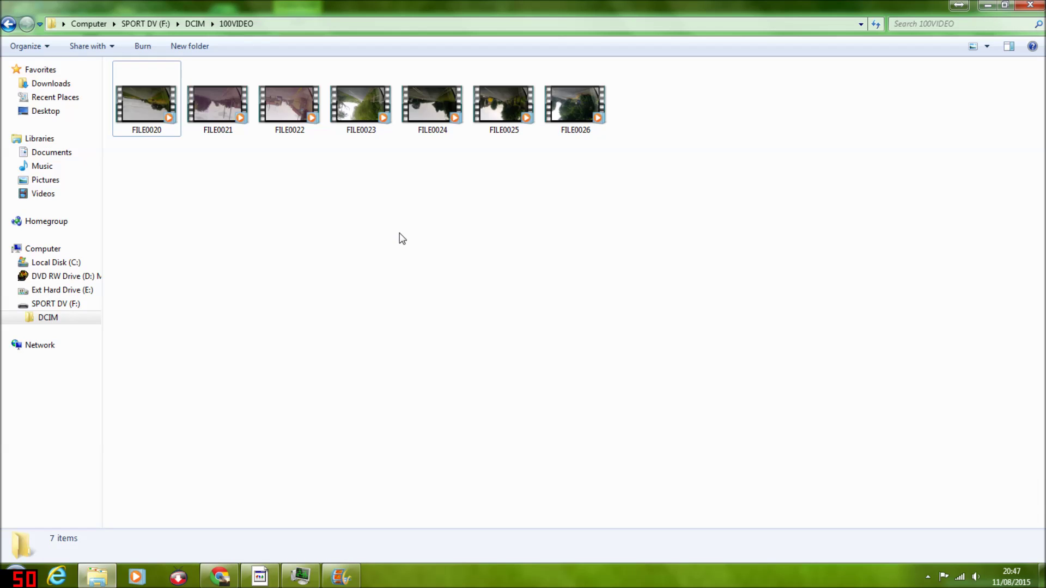
left_click(345, 580)
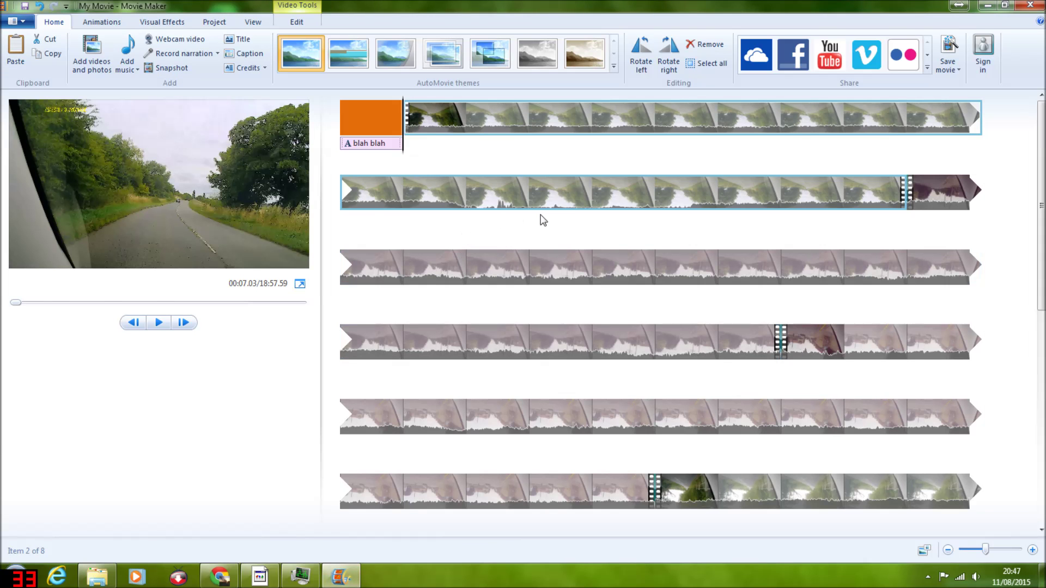
Select the orange title card and look over its text formatting options.
left_click(361, 122)
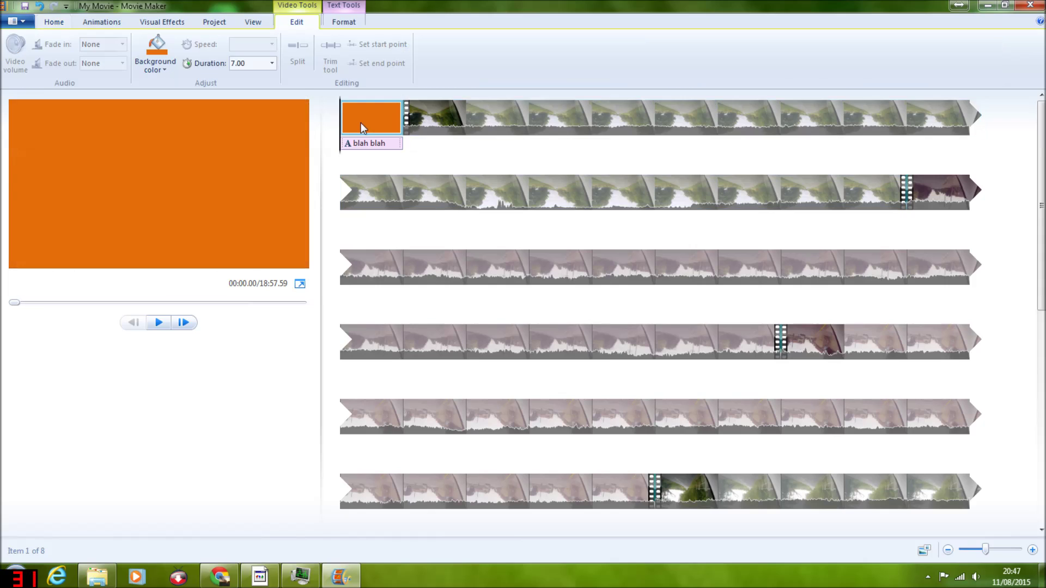
left_click(413, 135)
left_click(384, 128)
left_click(351, 18)
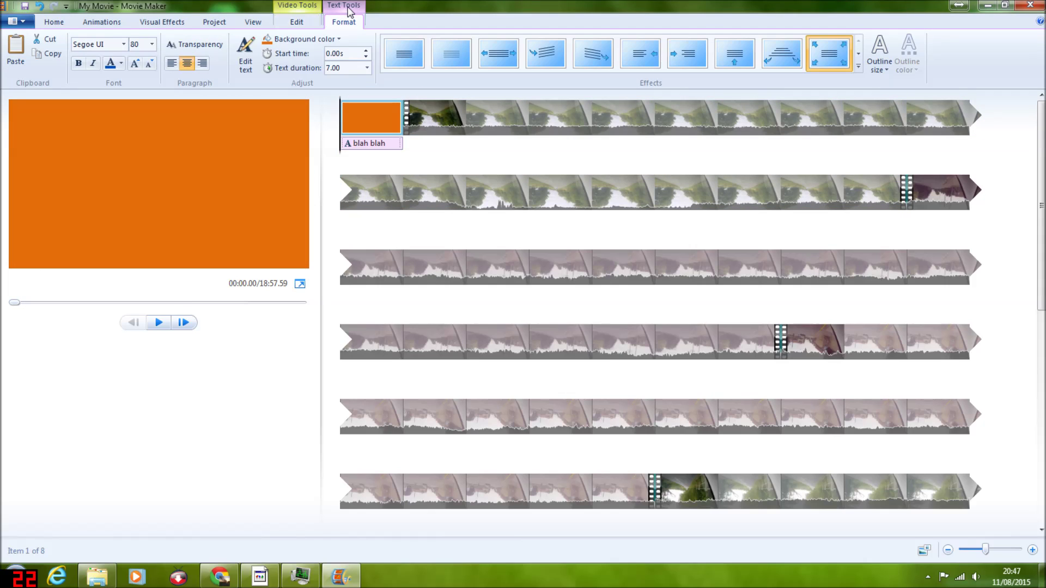
left_click(302, 16)
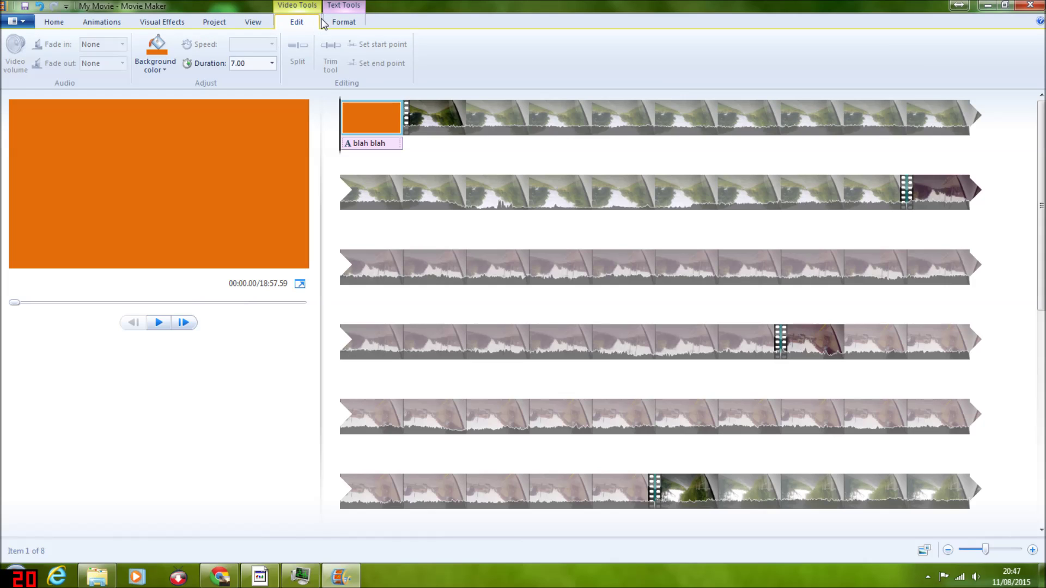
Apply the Cyan tone visual effect to the first dashcam clip and preview it.
left_click(163, 23)
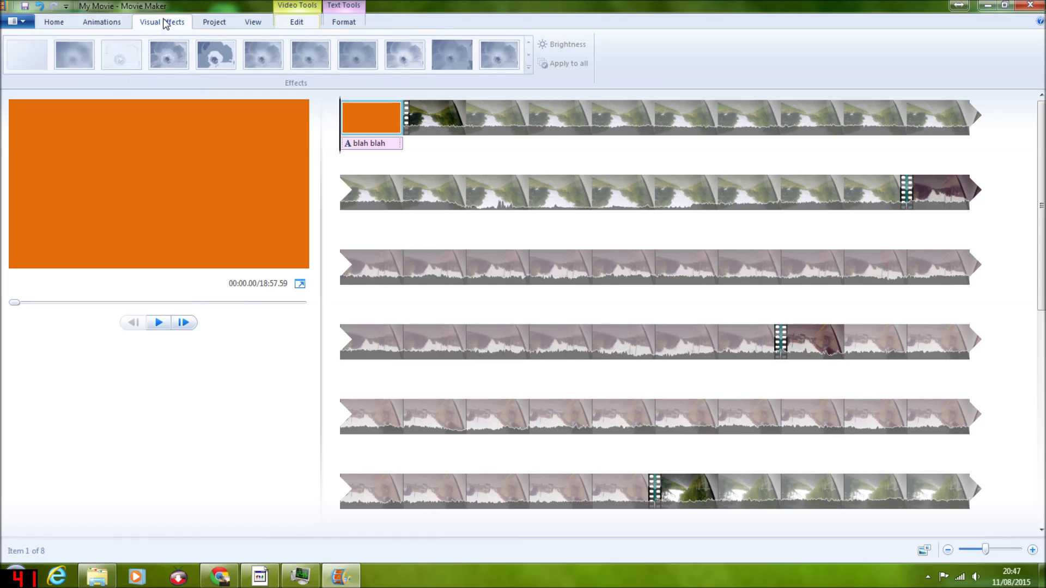
left_click(429, 104)
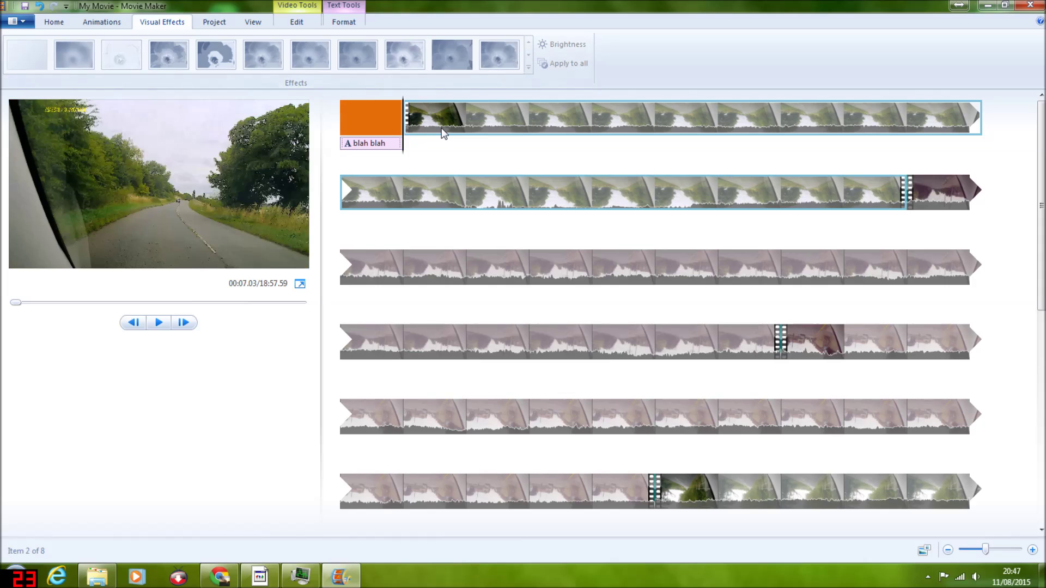
left_click(454, 50)
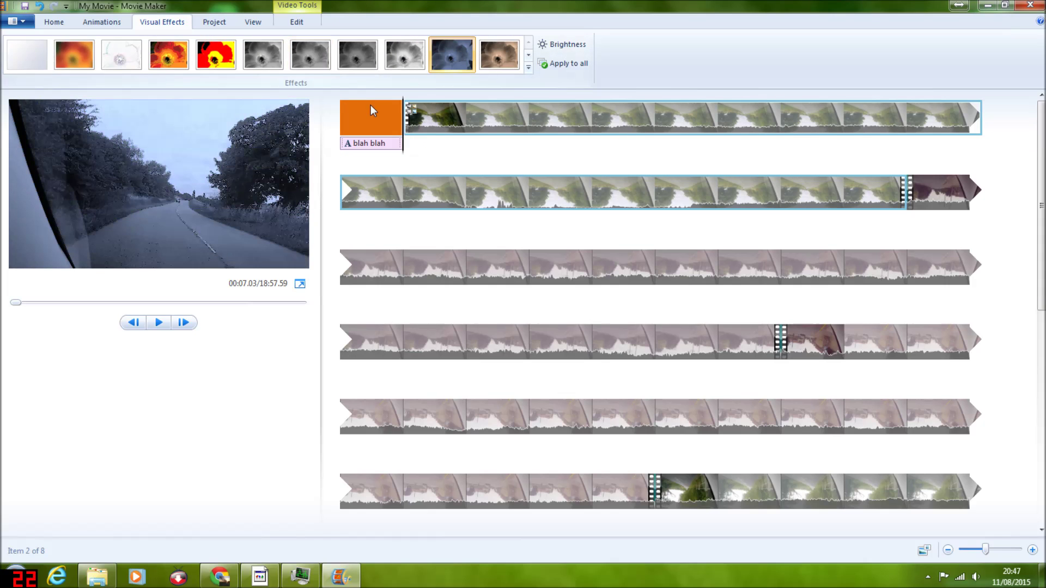
left_click(156, 326)
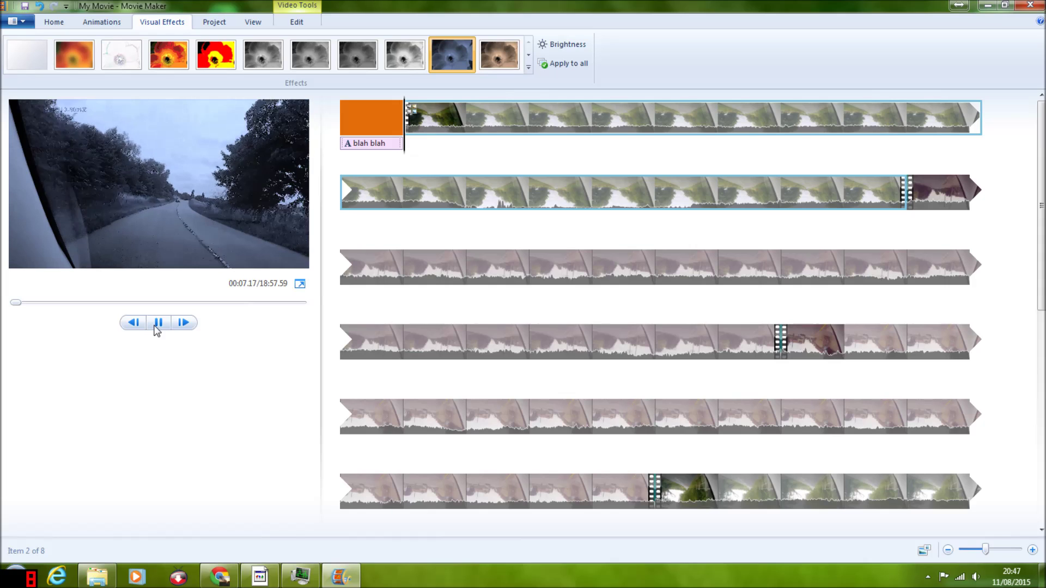
left_click(158, 327)
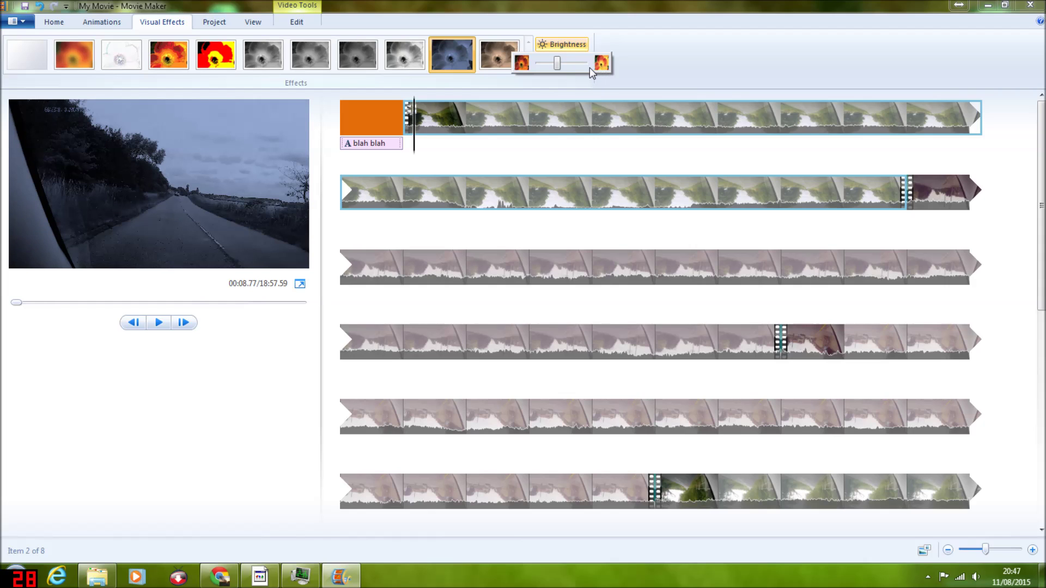
Lower the first dashcam clip's brightness in two steps.
left_click_drag(567, 66, 542, 81)
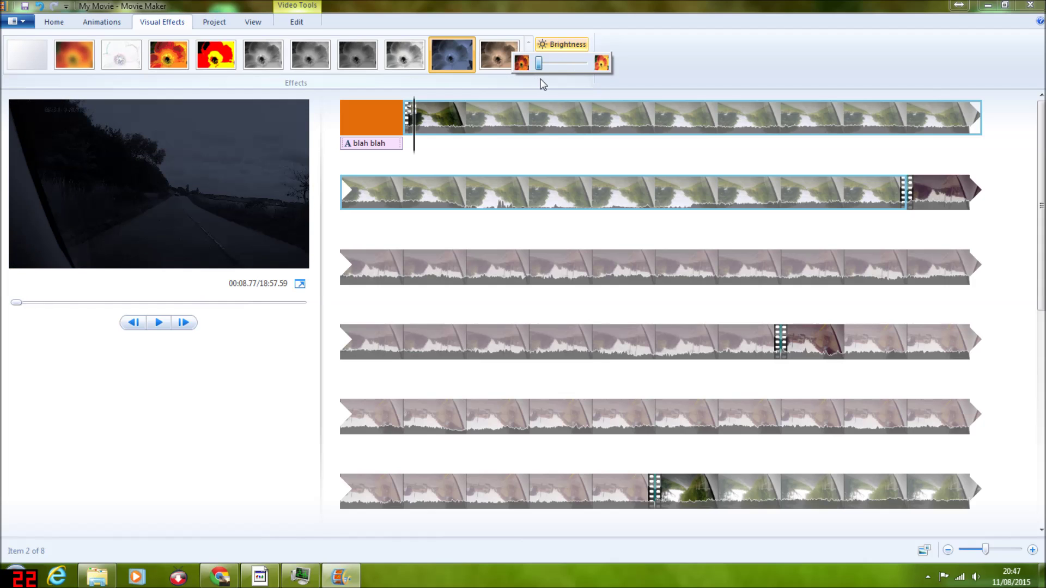
left_click(575, 76)
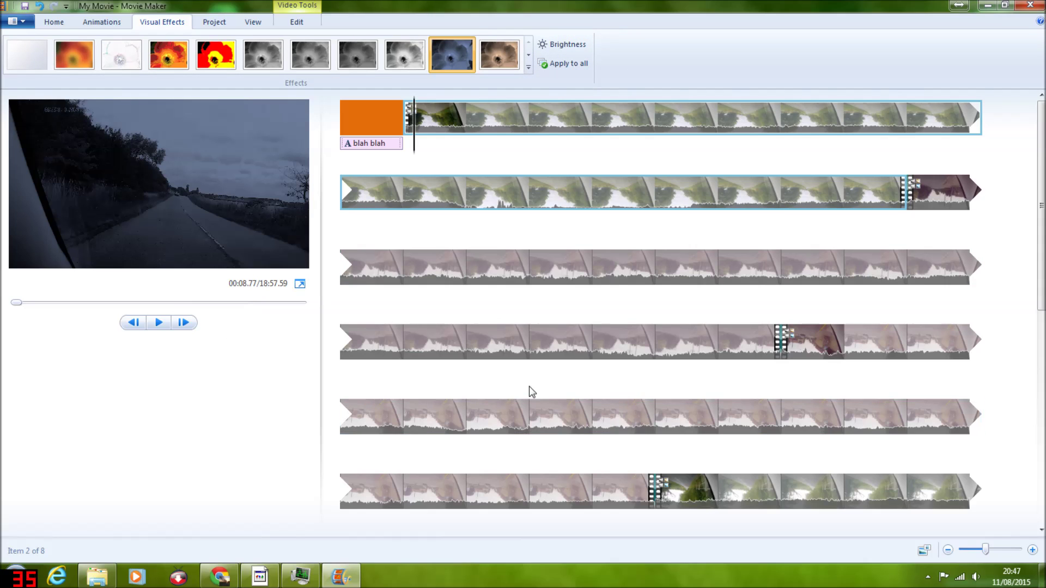
scroll(777, 364, "down", 3)
scroll(654, 376, "down", 5)
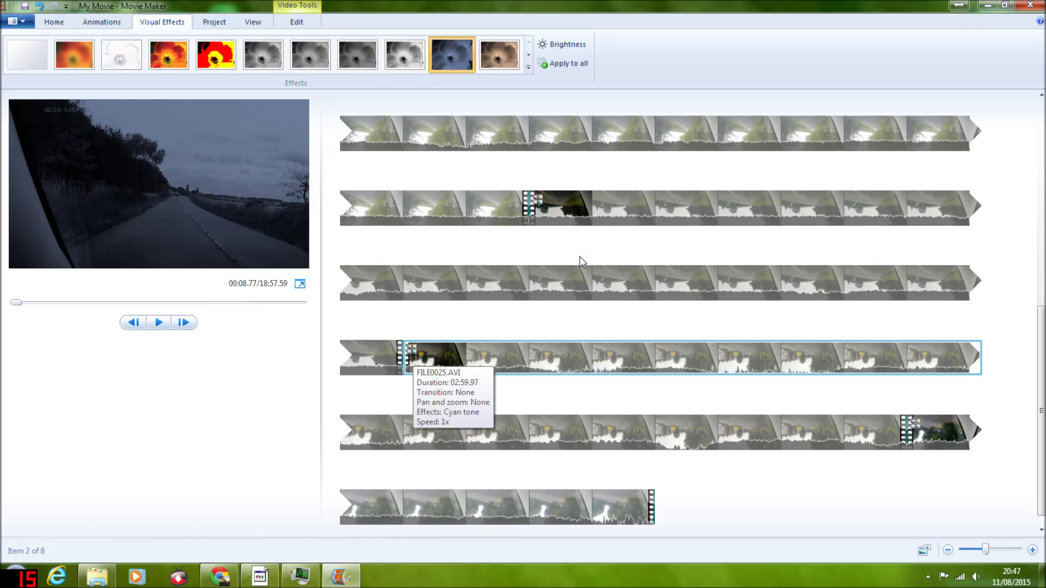
scroll(513, 376, "down", 1)
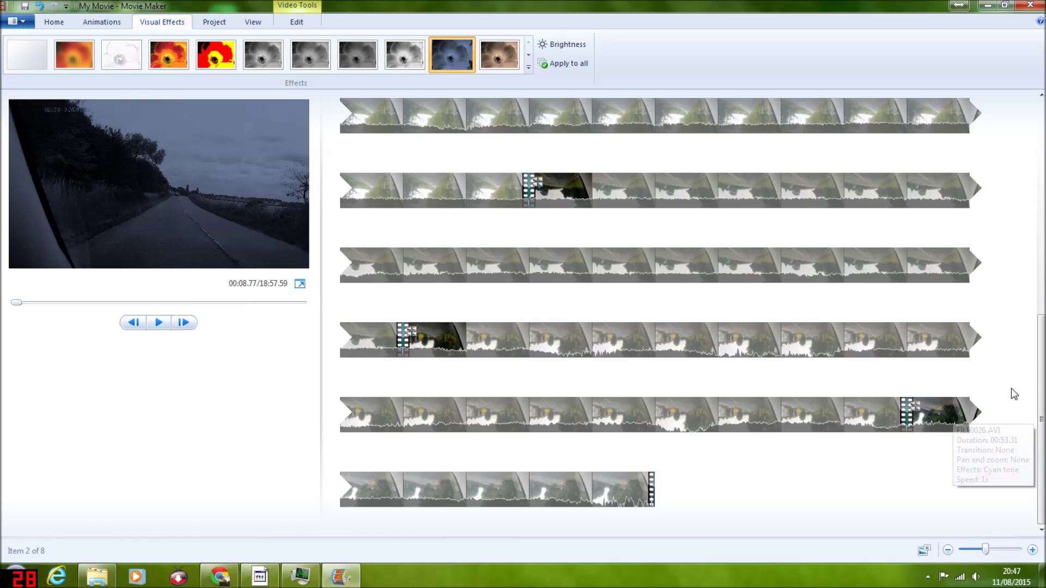
scroll(1011, 385, "up", 8)
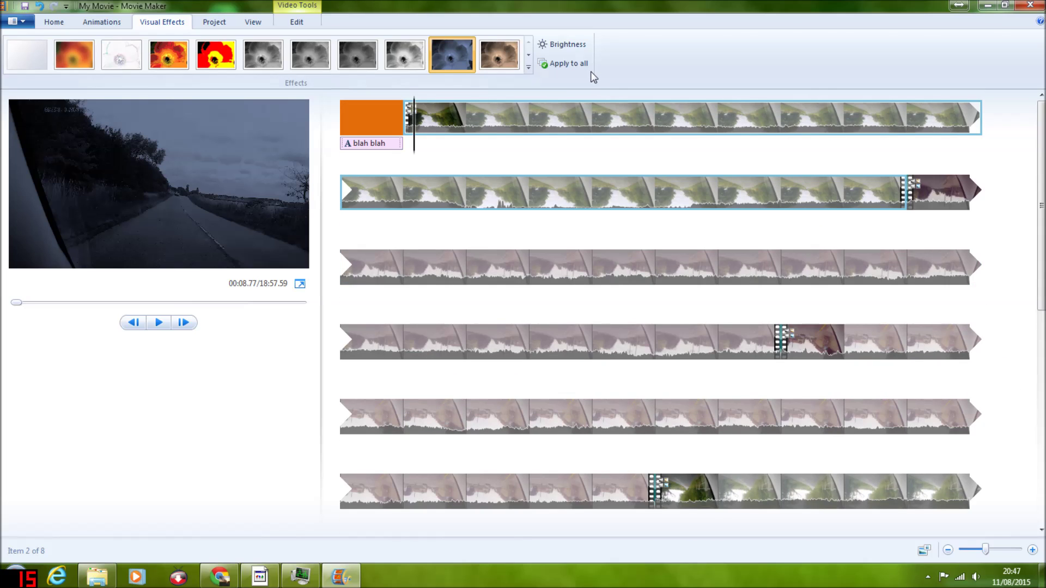
scroll(591, 70, "up", 2)
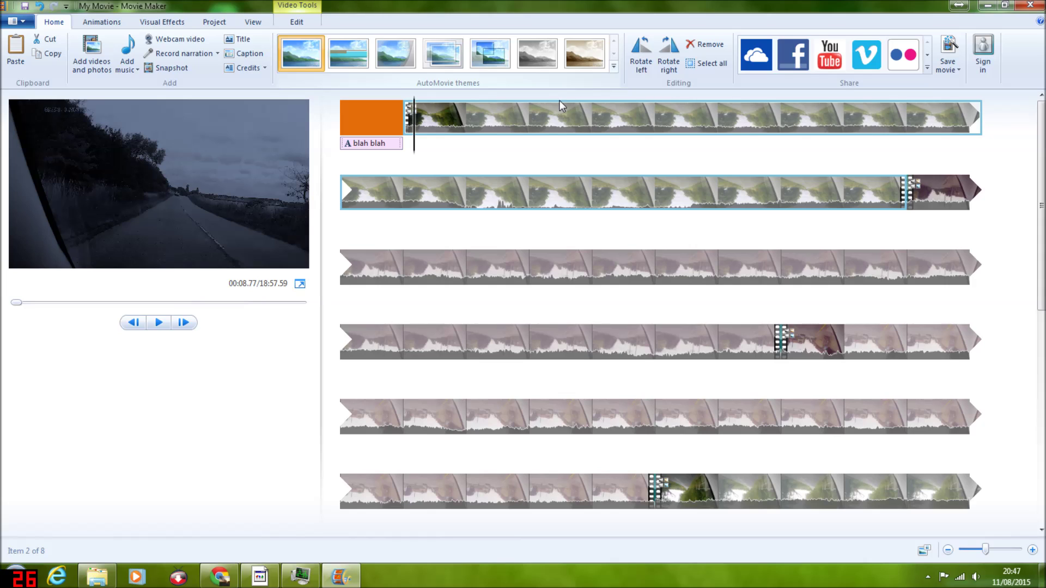
left_click(17, 25)
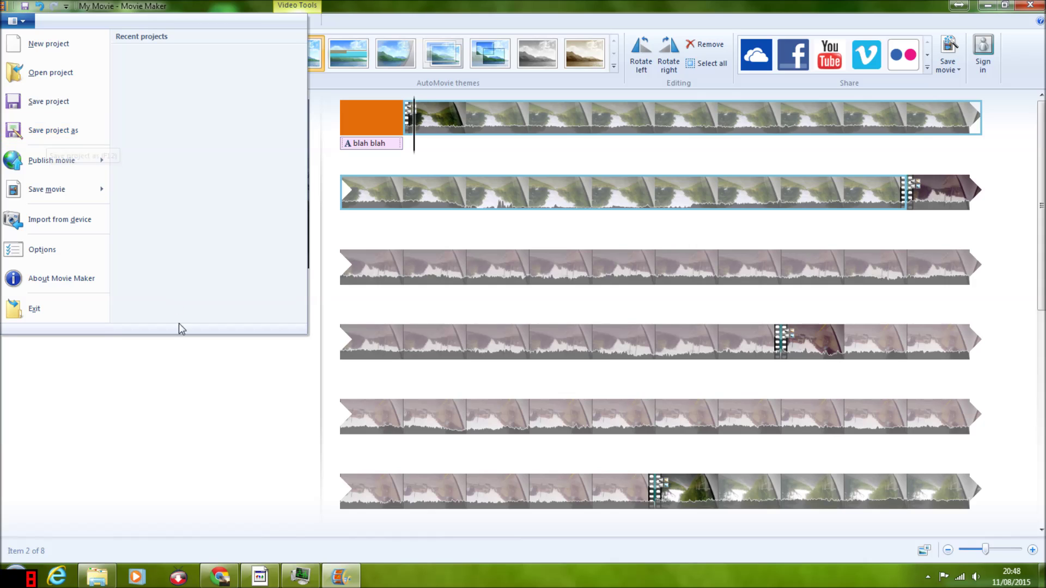
left_click(218, 394)
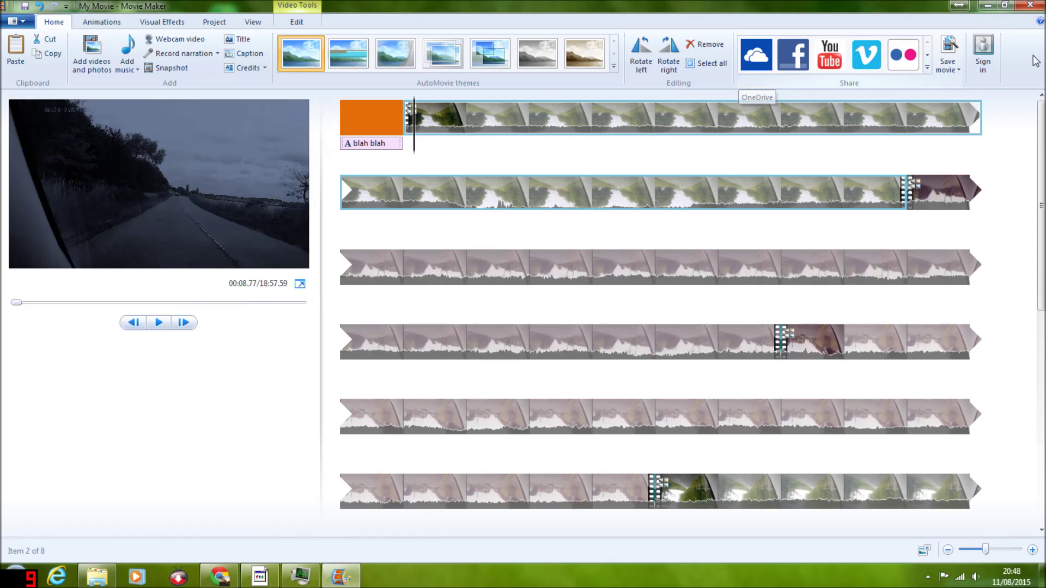
left_click(950, 63)
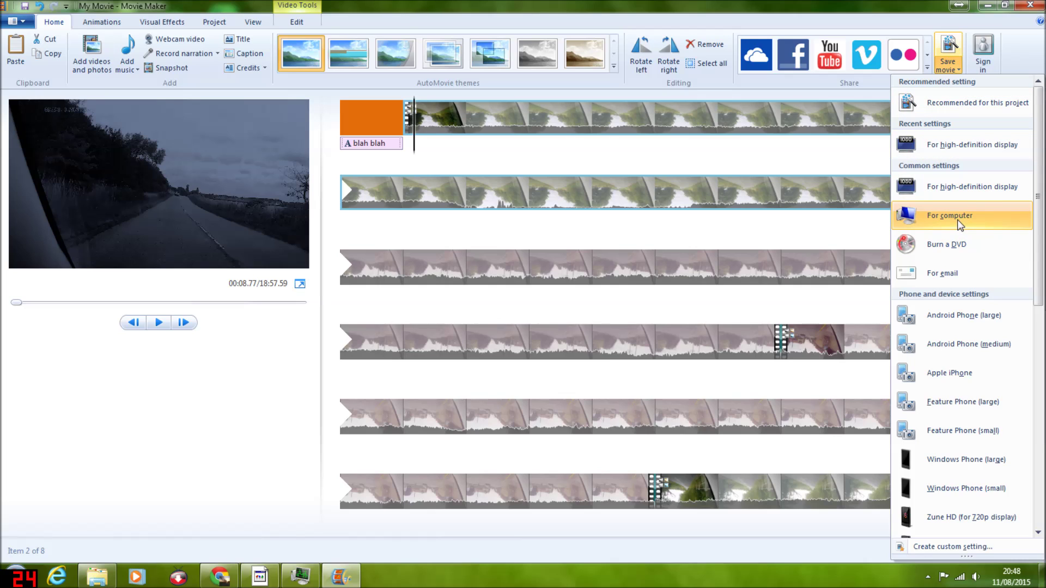
Choose the recommended 1920 x 1080 setting for this project from the Save movie list.
scroll(957, 458, "down", 8)
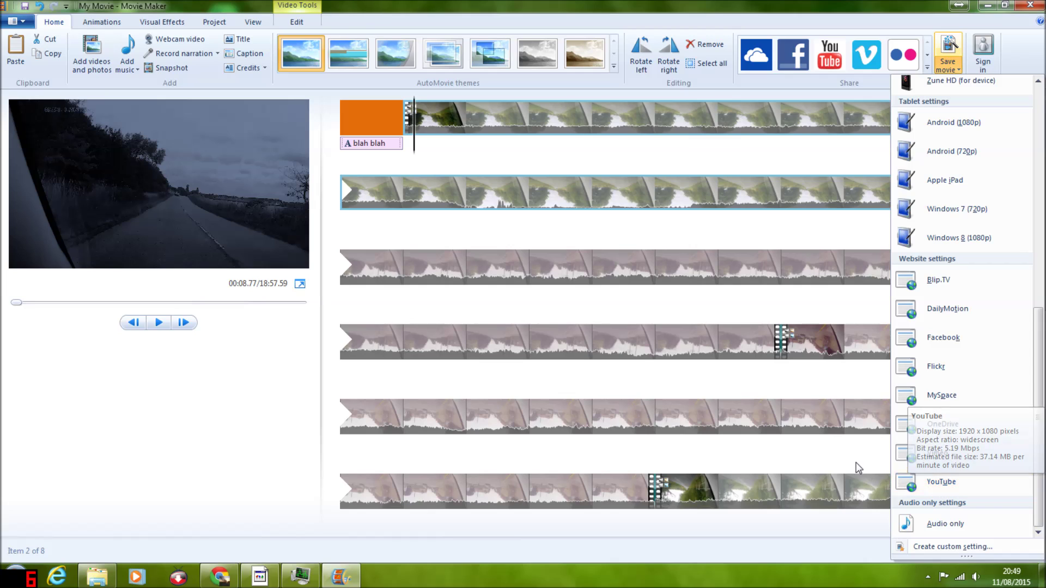
scroll(1041, 396, "up", 8)
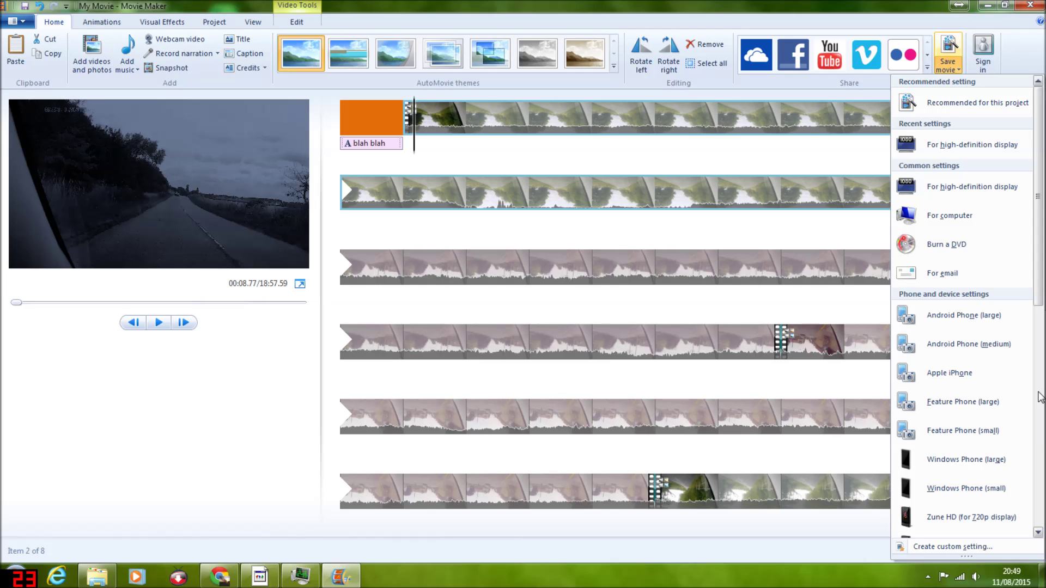
scroll(1008, 402, "down", 8)
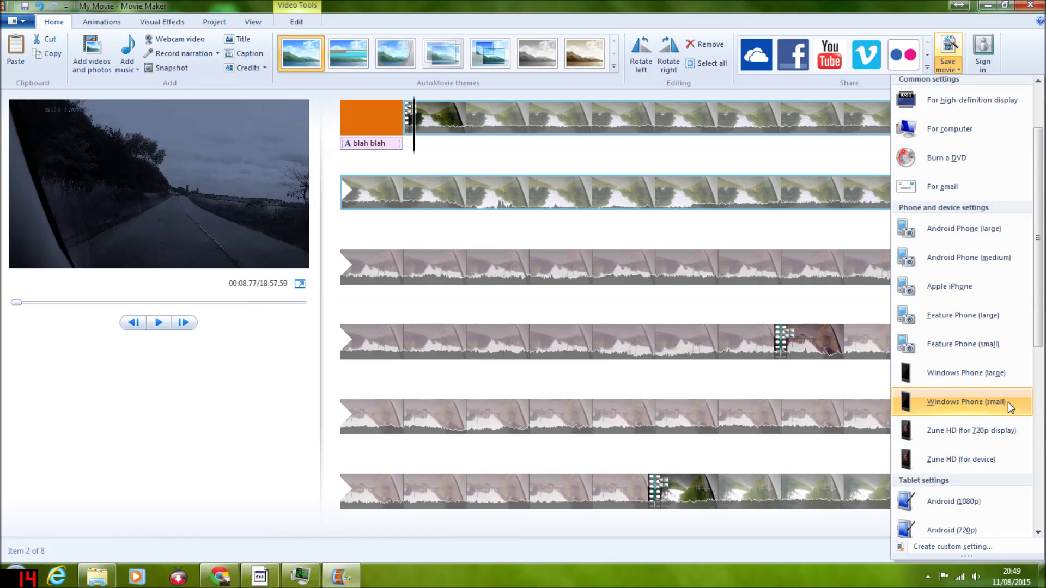
scroll(944, 227, "up", 4)
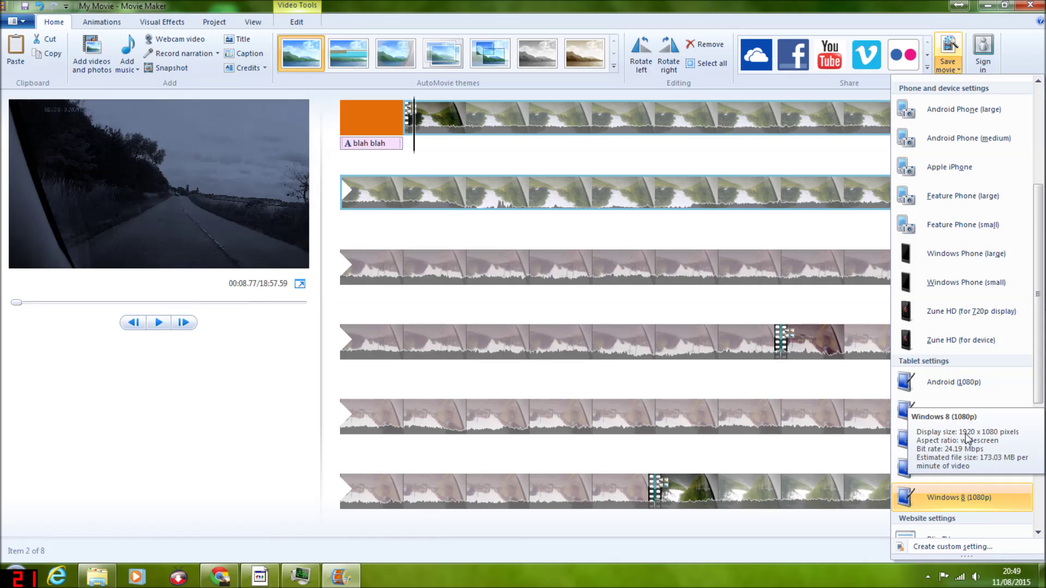
mouse_move(989, 384)
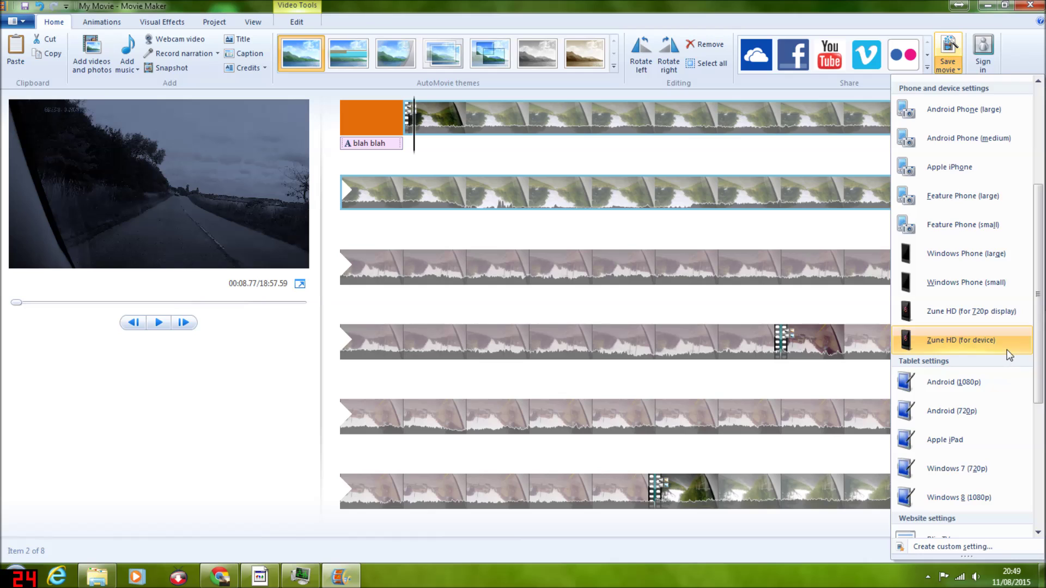
scroll(1009, 356, "up", 3)
mouse_move(1009, 356)
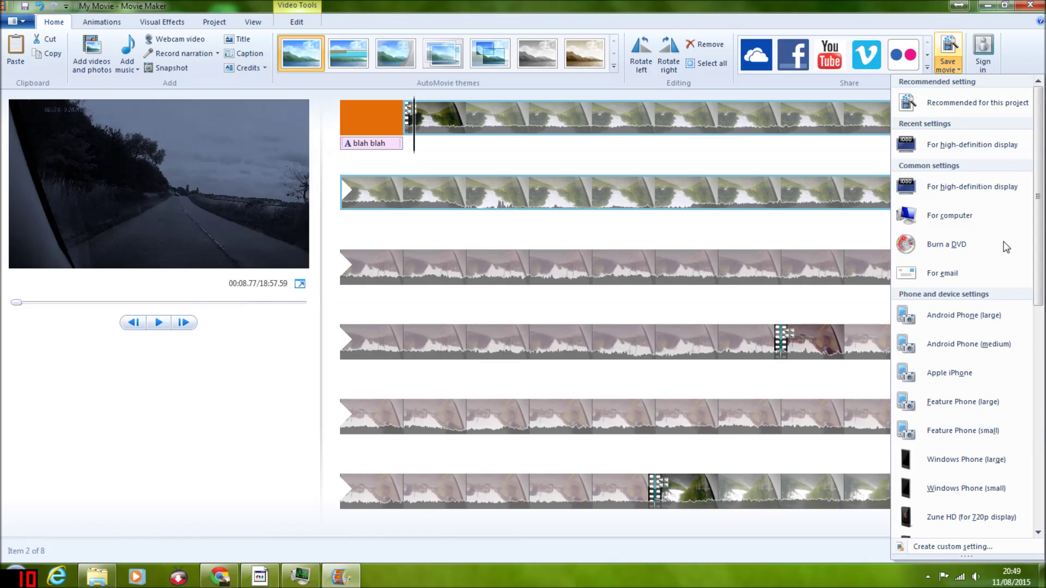
mouse_move(990, 109)
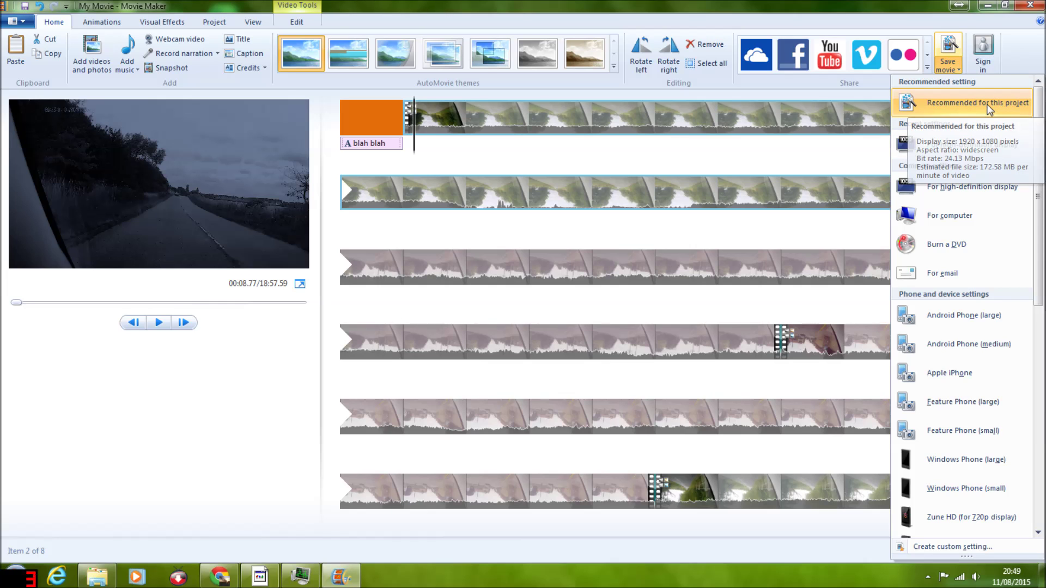
left_click(990, 109)
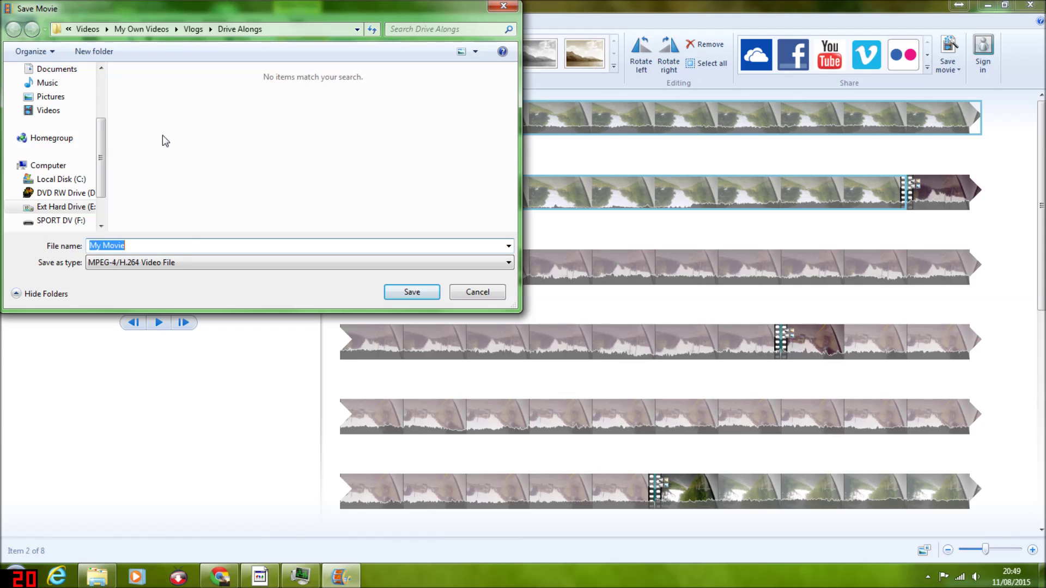
Save the movie as 'Ida 110815' in E:\Videos\My Own Videos\Vlogs\Drive Alongs.
left_click(64, 208)
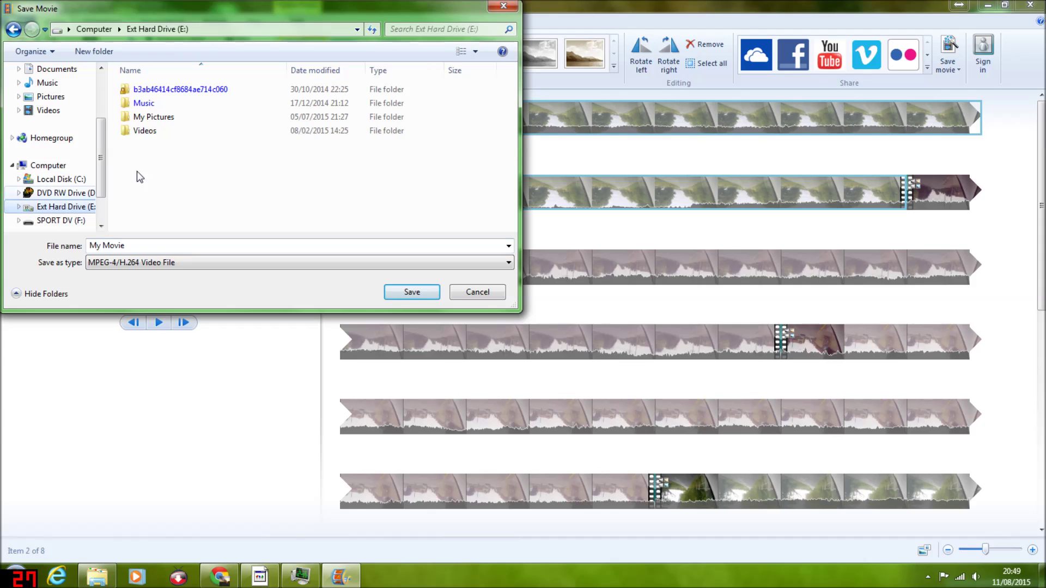
double_click(148, 132)
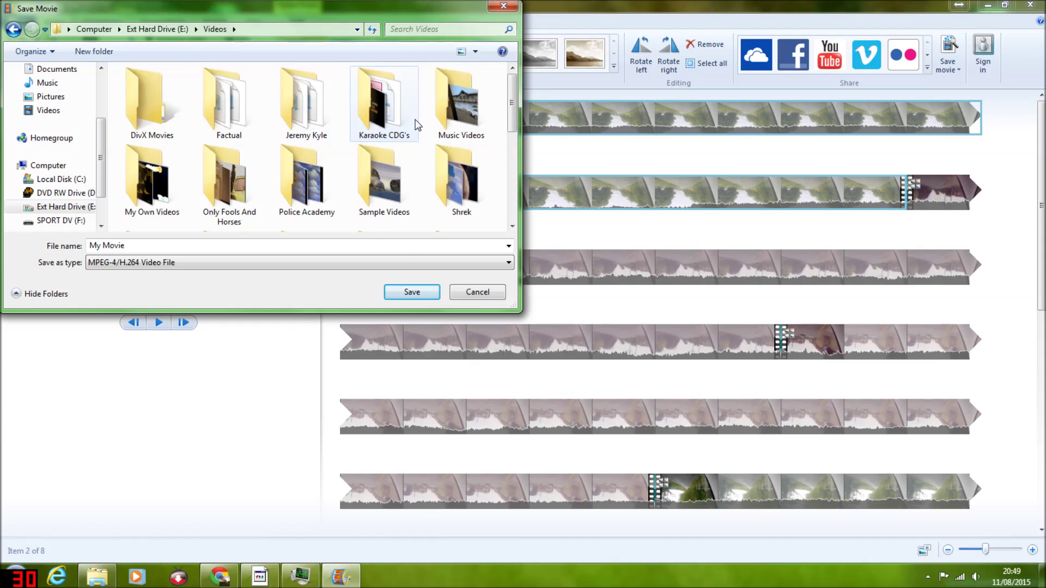
double_click(156, 178)
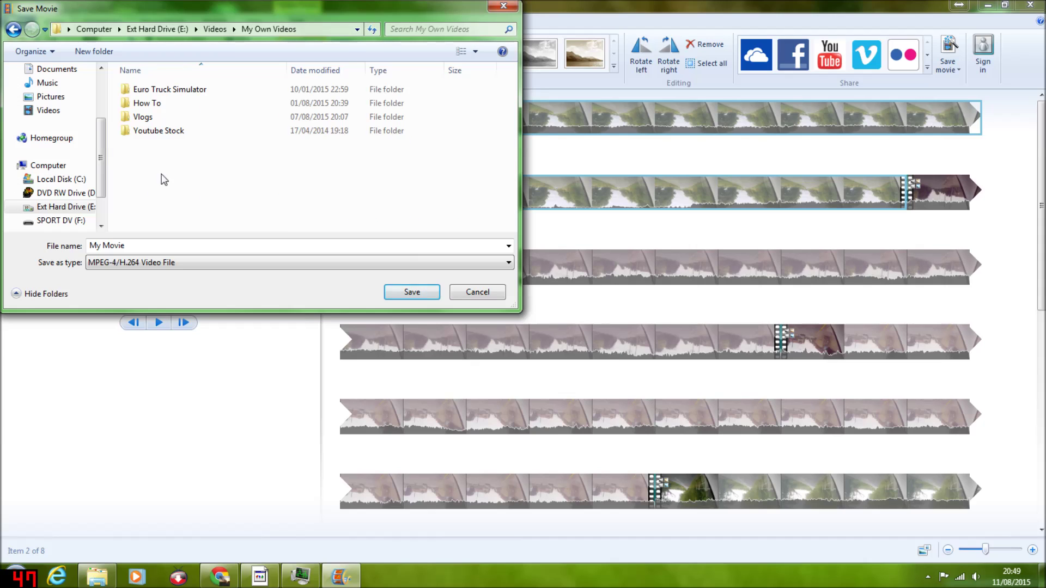
double_click(147, 117)
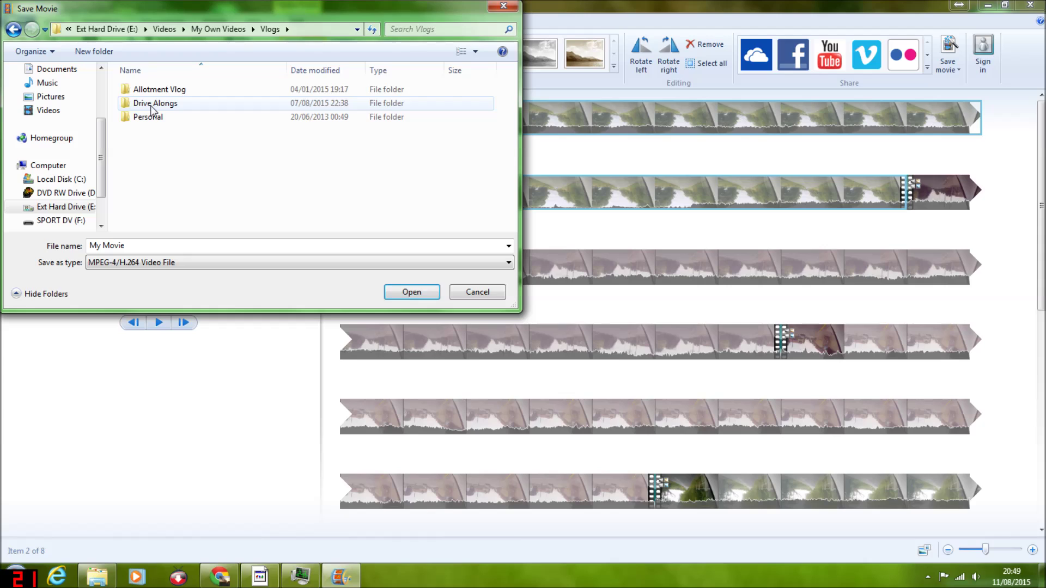
double_click(153, 103)
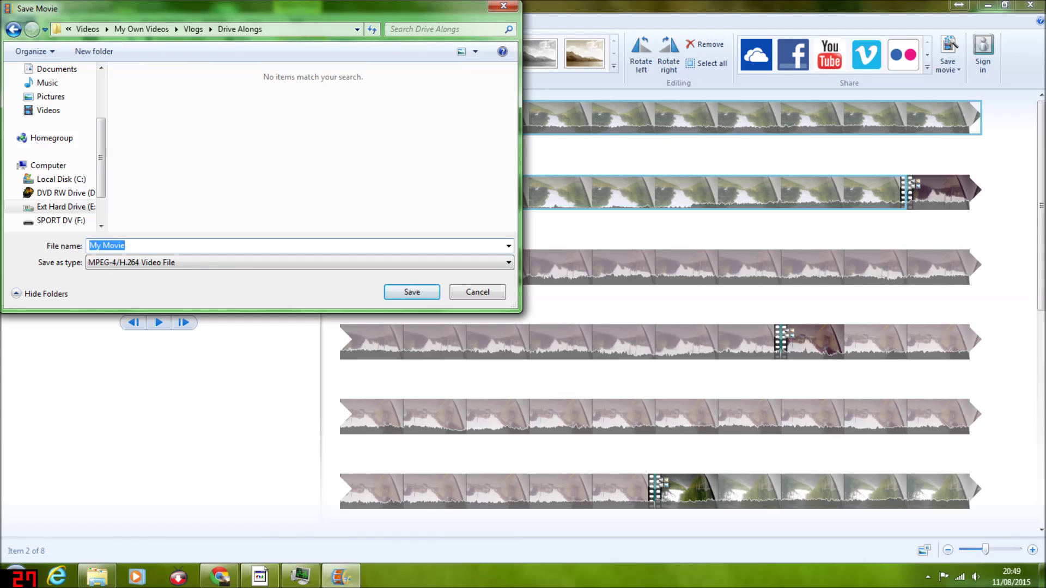
type("Id")
type("110815")
key("Return")
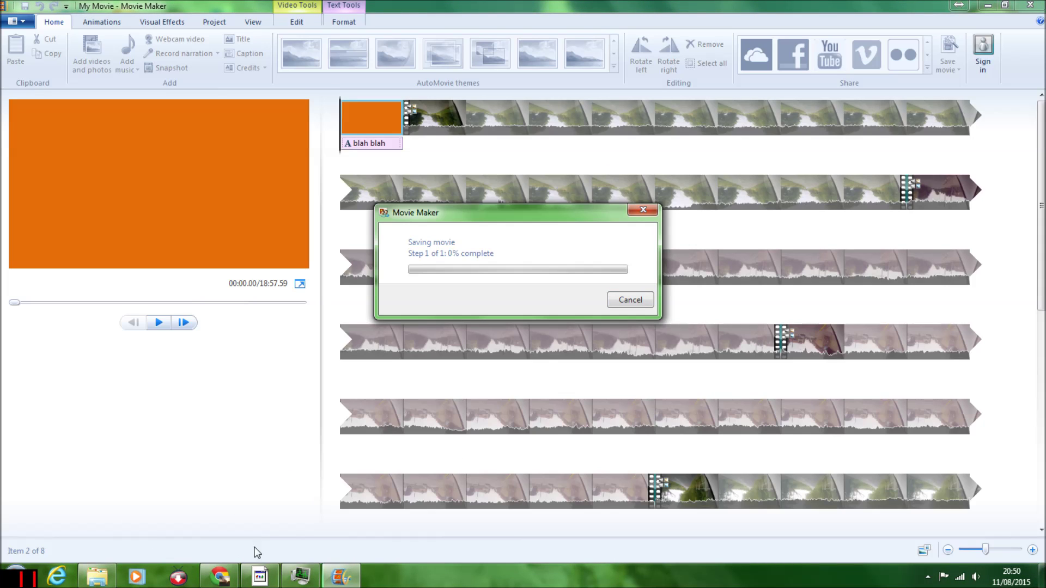
Cancel the movie export, close Movie Maker without saving My Movie, and minimize the clips folder.
left_click(636, 305)
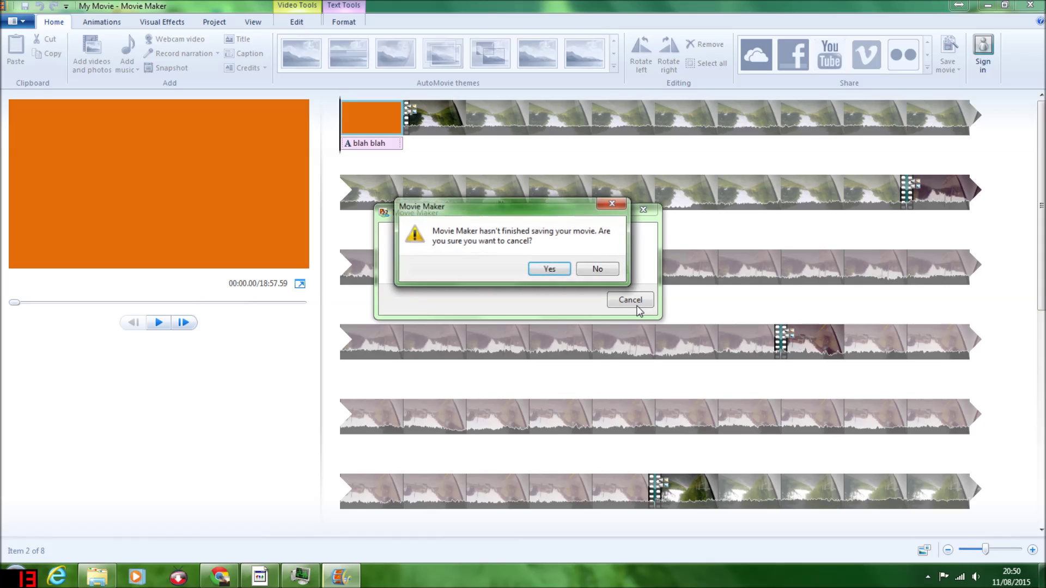
left_click(550, 269)
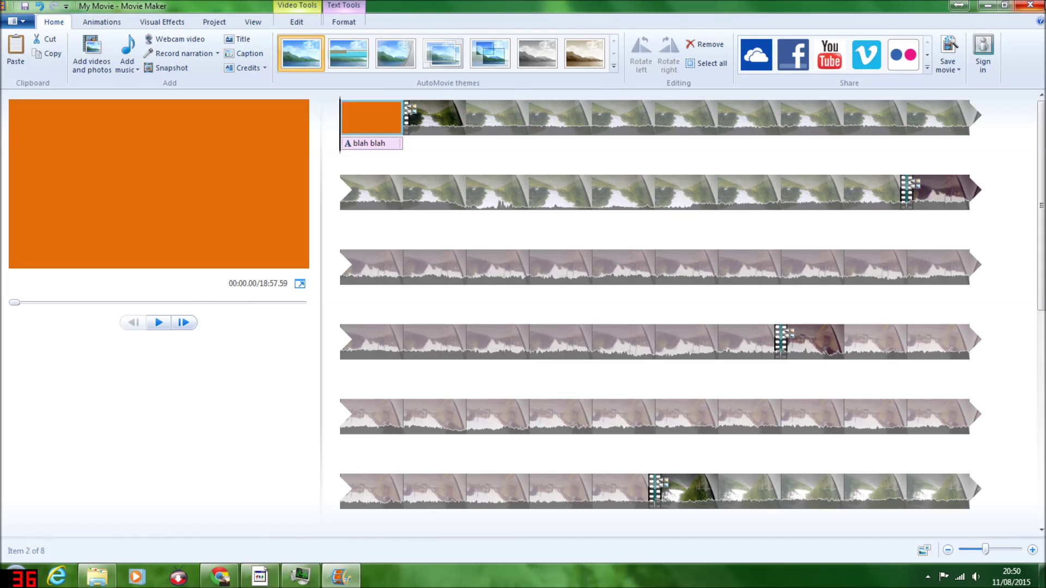
left_click(1036, 7)
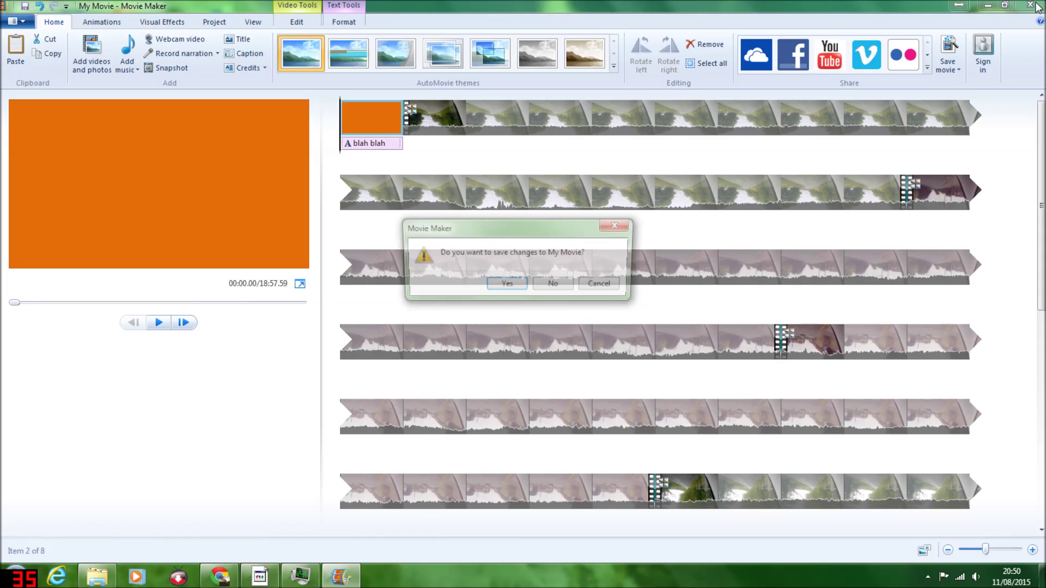
left_click(546, 285)
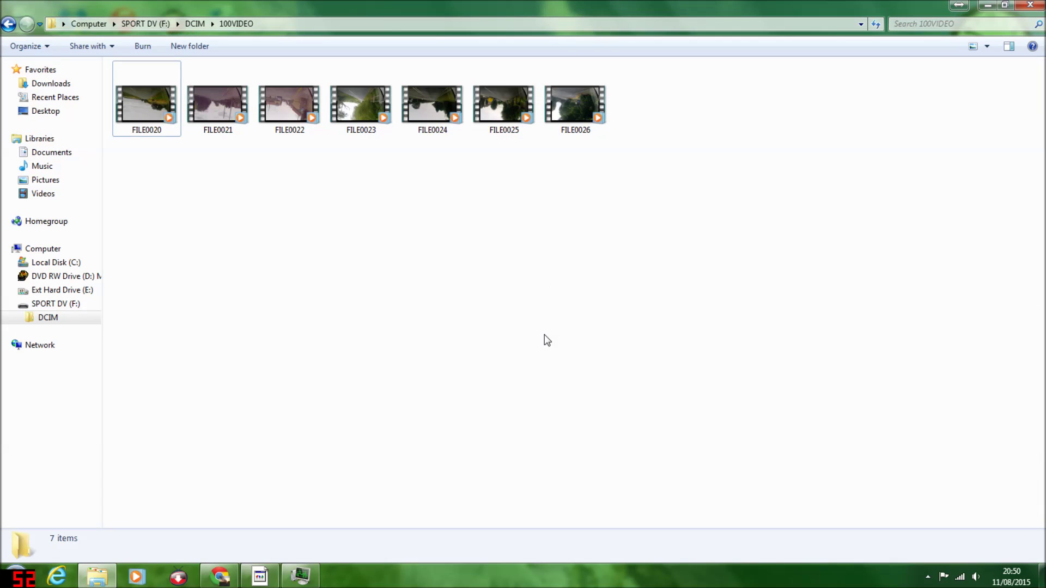
left_click_drag(662, 234, 104, 54)
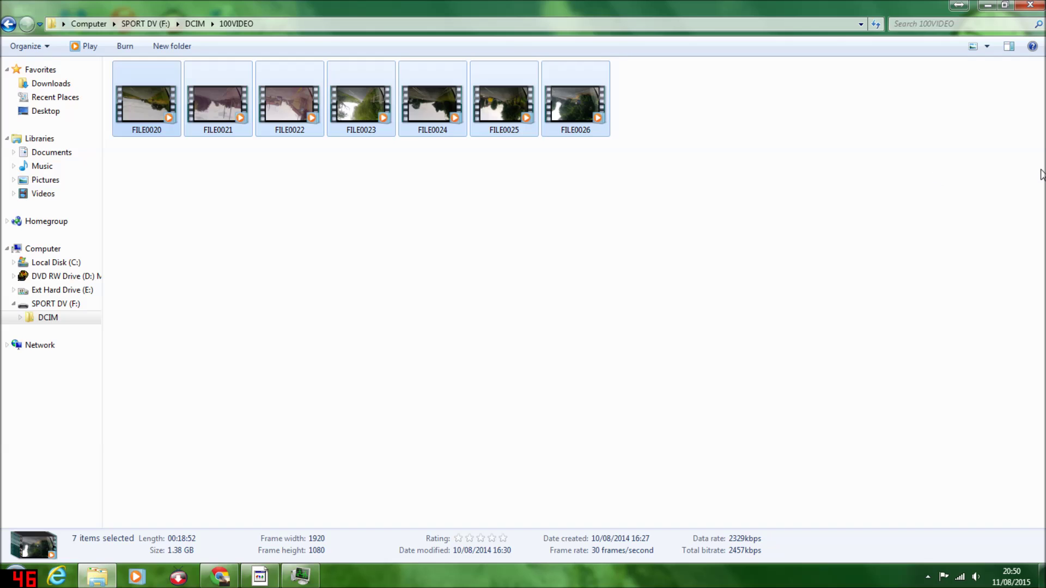
left_click(987, 6)
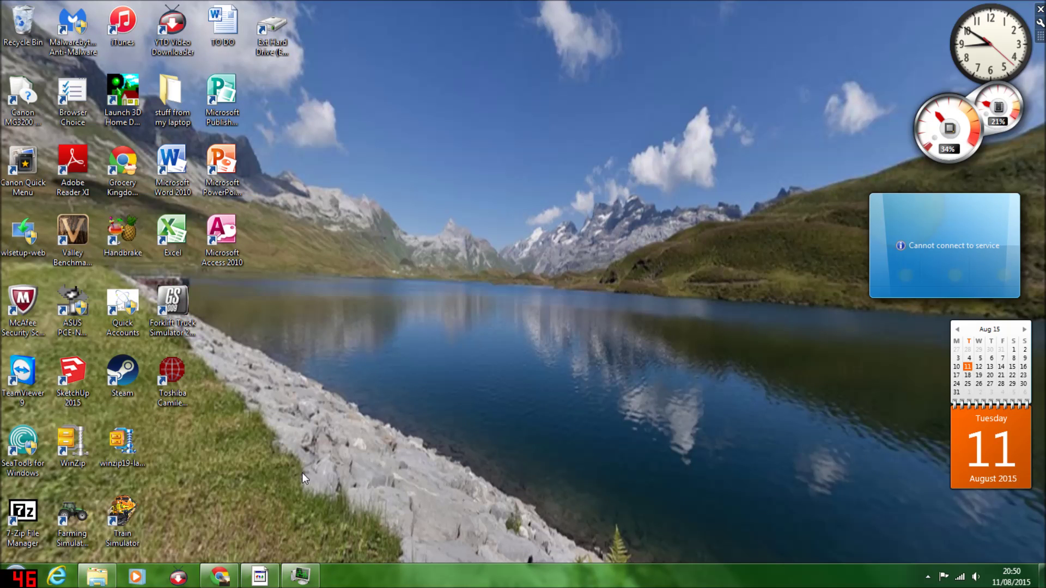
Restore the Chrome window from the taskbar to show the YouTube home page.
left_click(210, 578)
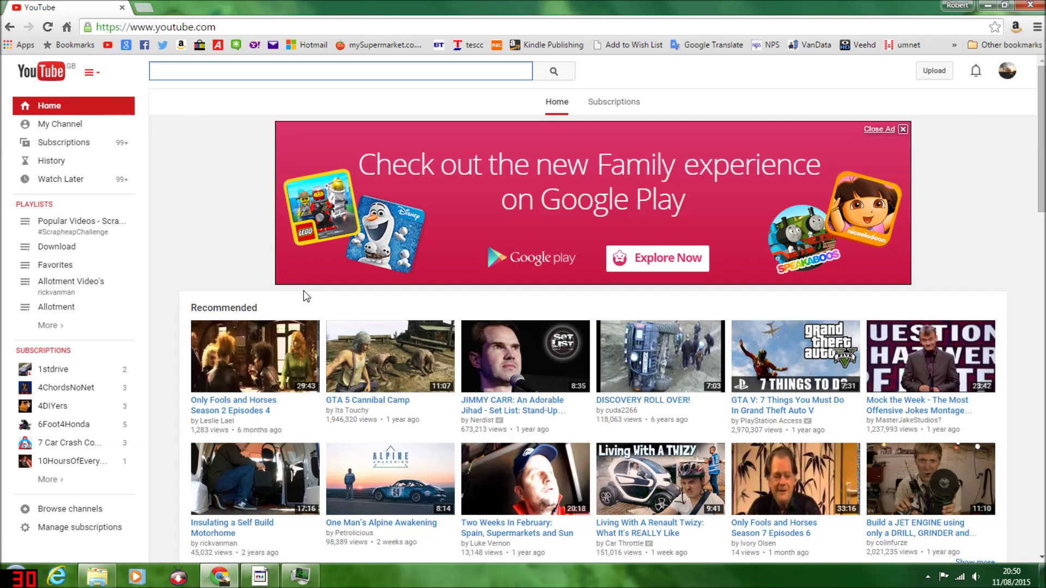
Go to YouTube's video upload page.
scroll(303, 295, "down", 10)
scroll(404, 388, "up", 10)
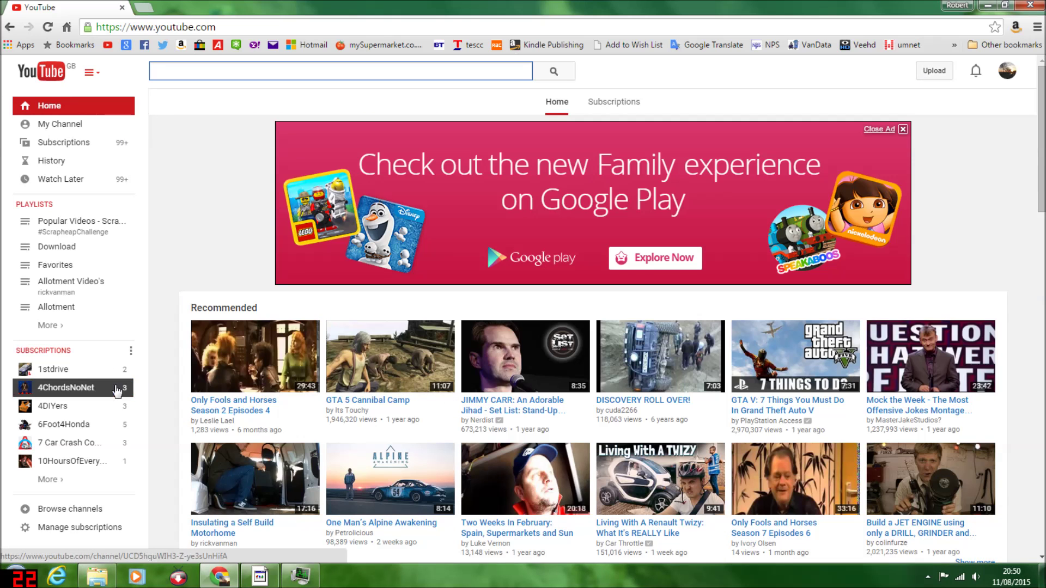
left_click(1007, 72)
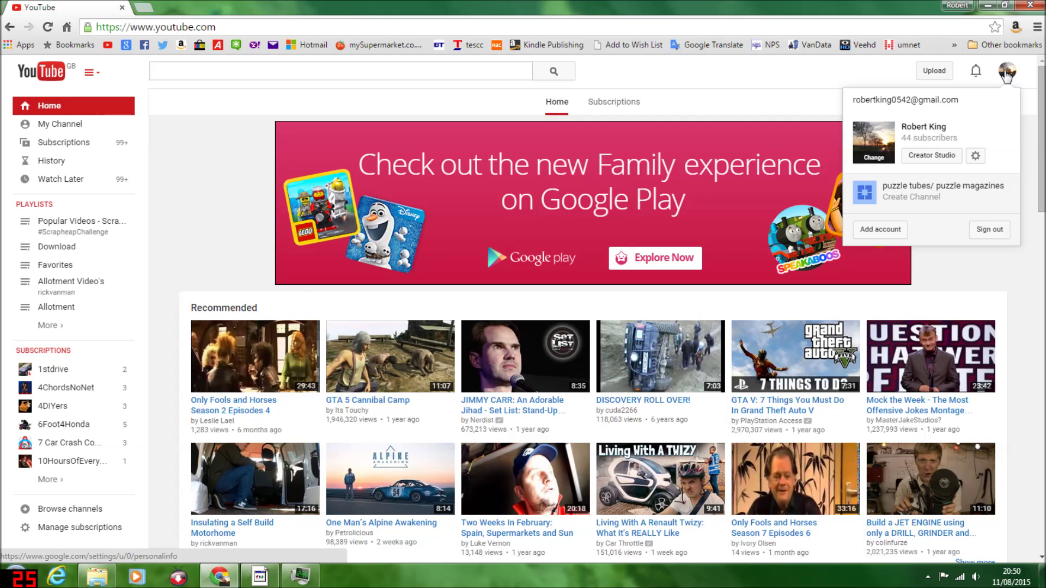
left_click(1007, 73)
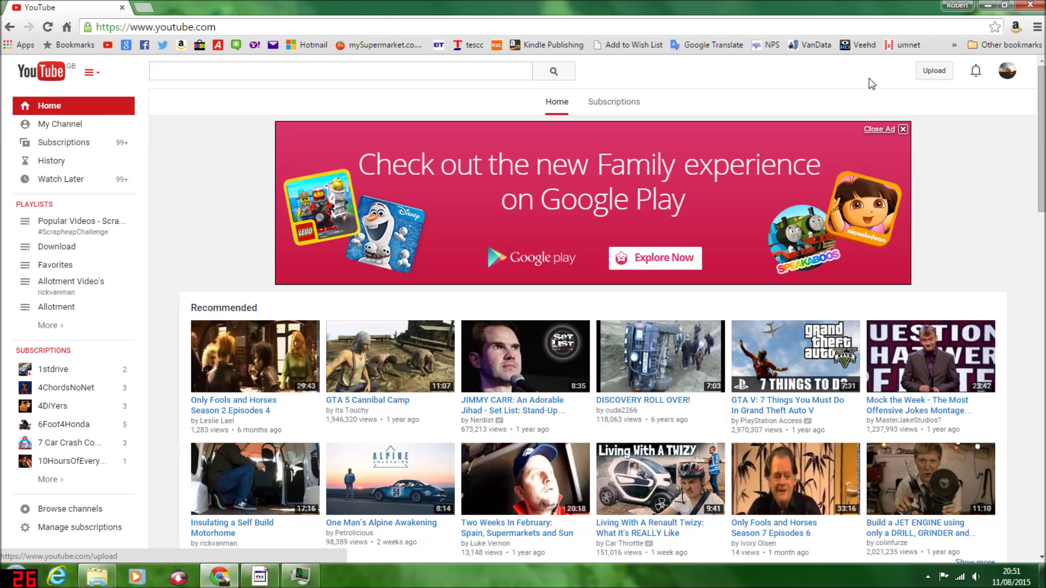
left_click(935, 75)
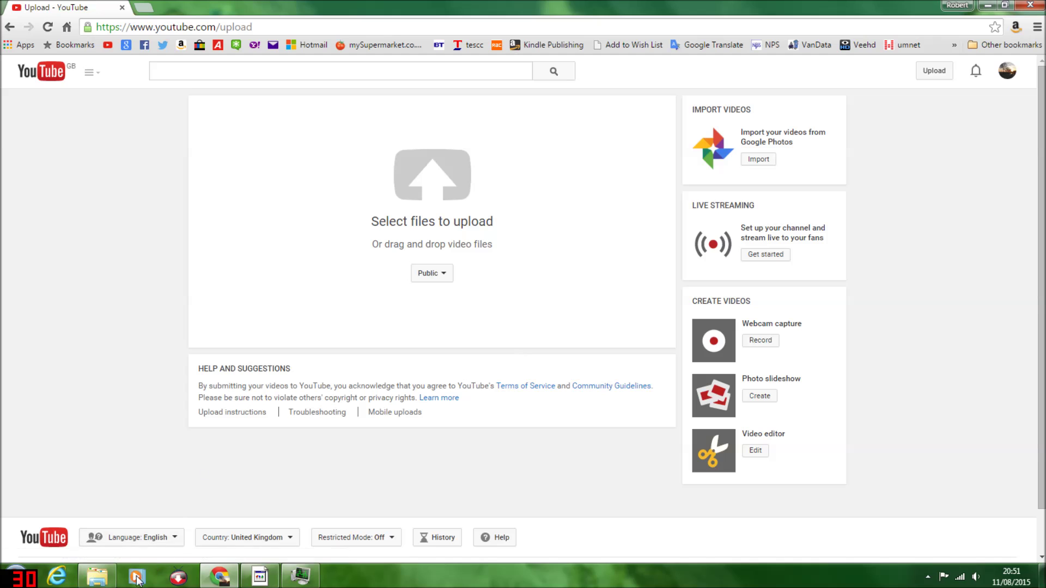
Drag FILE0026 from the dashcam folder onto the upload area to start uploading it.
left_click(99, 580)
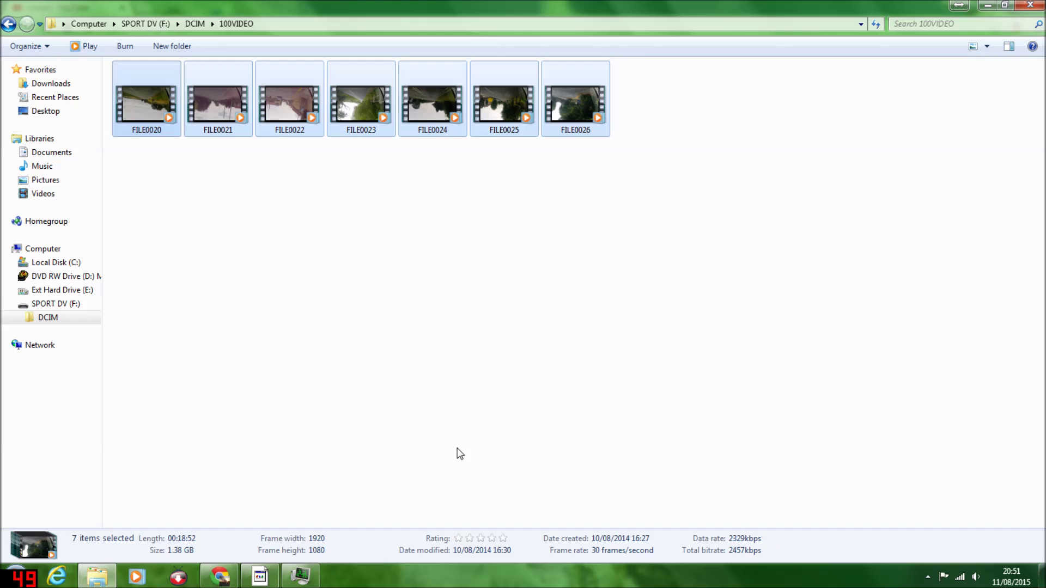
left_click(607, 154)
left_click_drag(586, 125, 452, 176)
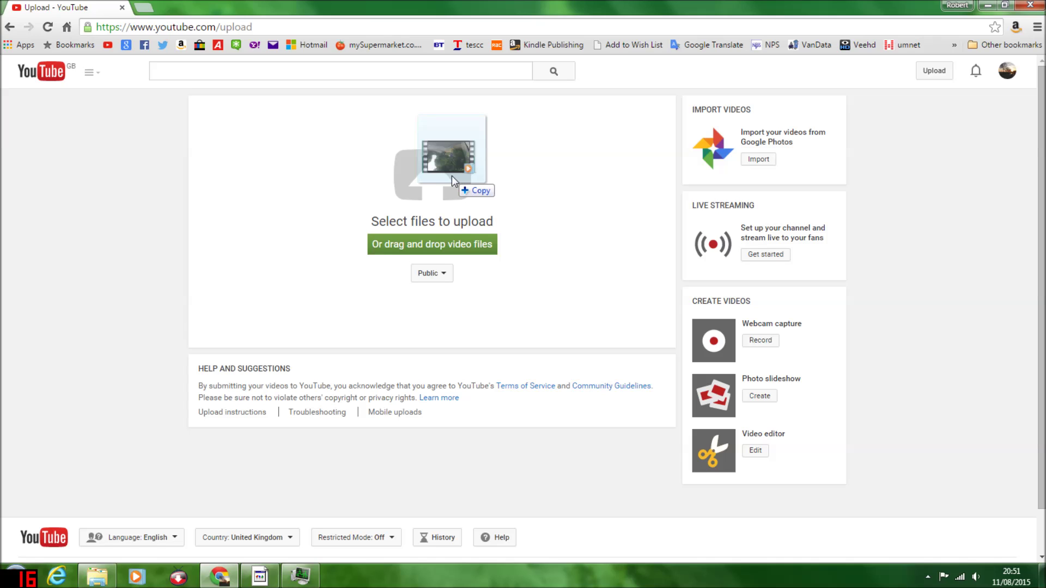
left_click_drag(453, 175, 453, 175)
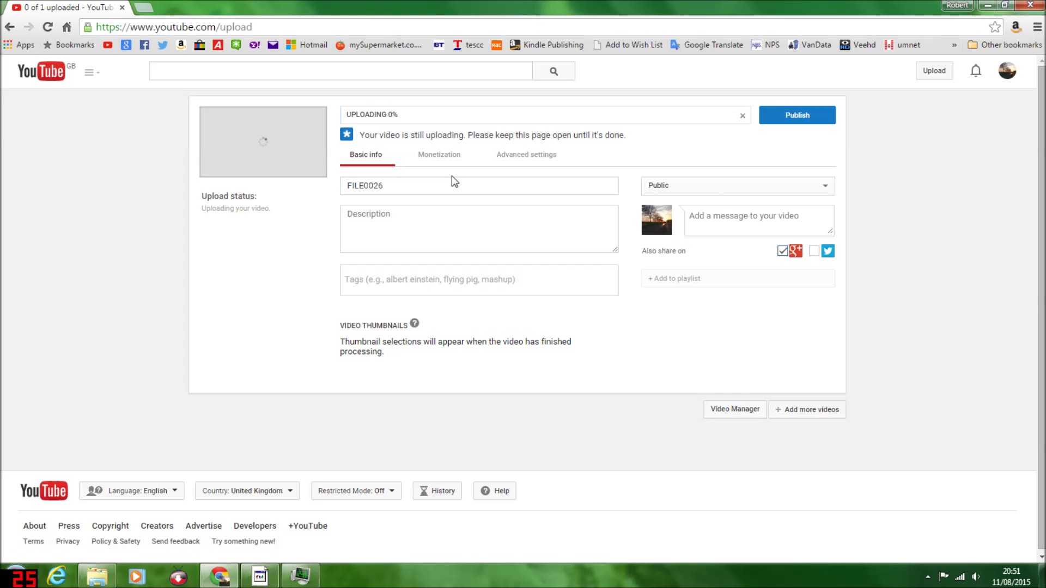
left_click(383, 186)
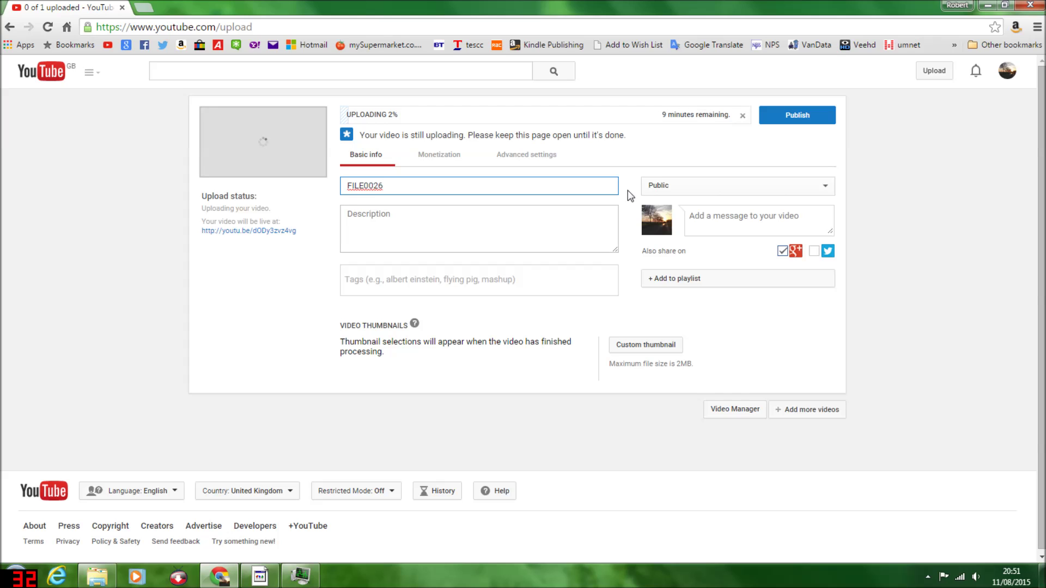
left_click(742, 115)
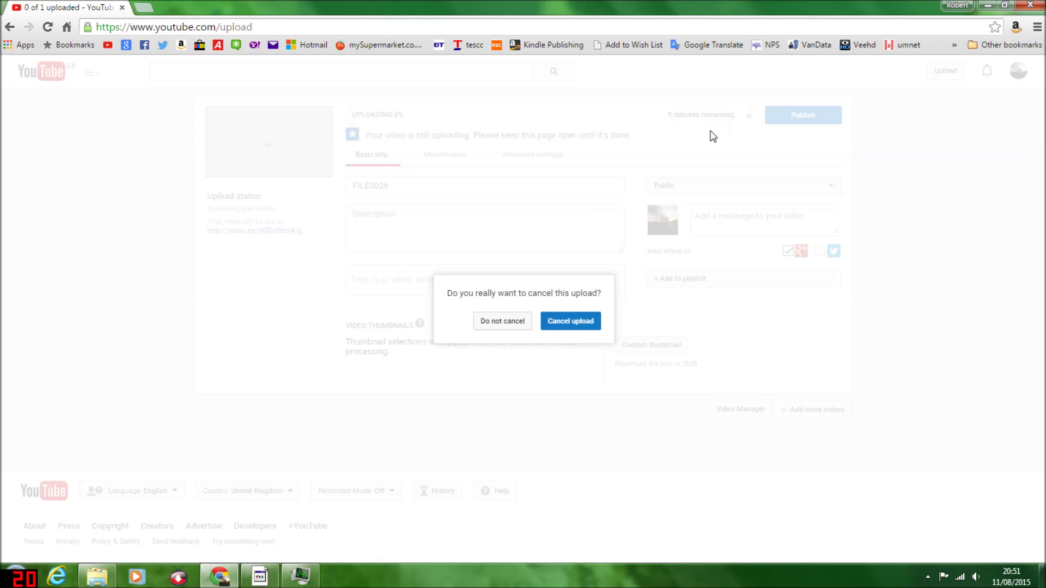
Cancel the FILE0026 upload, go to the Google home page, then minimize the browser.
left_click(565, 324)
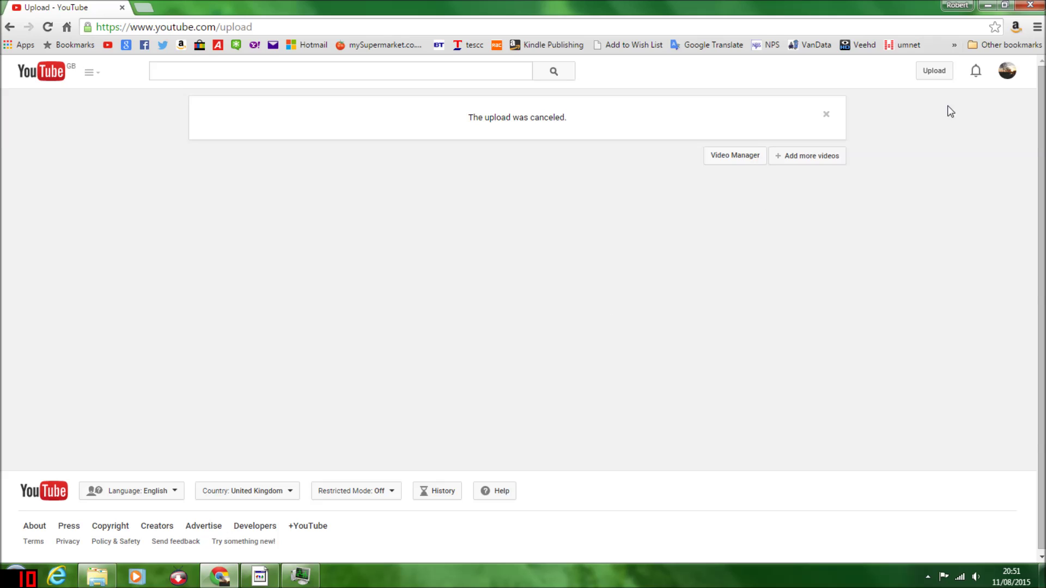
left_click(1008, 74)
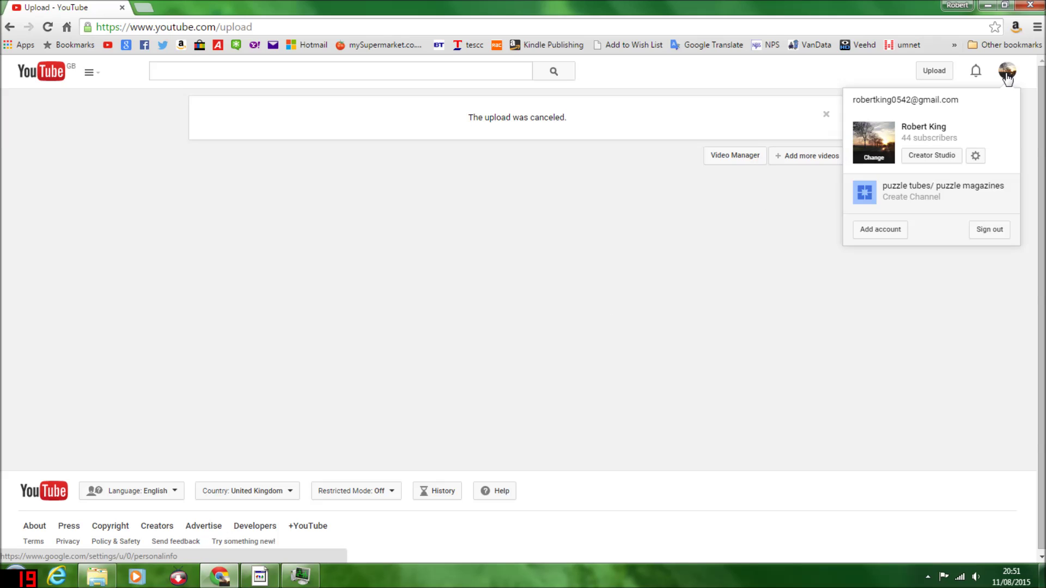
left_click(1007, 74)
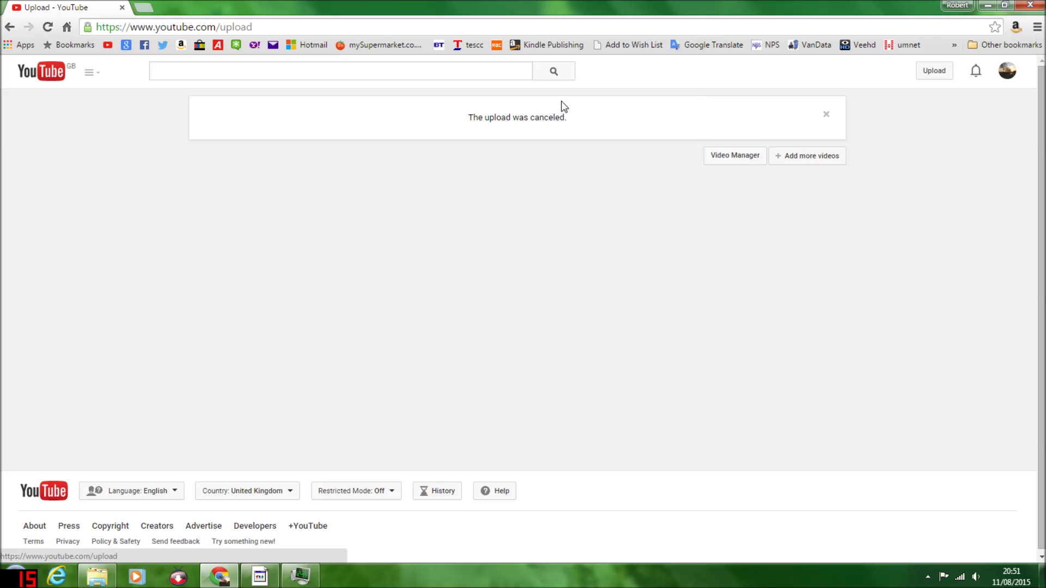
left_click(127, 47)
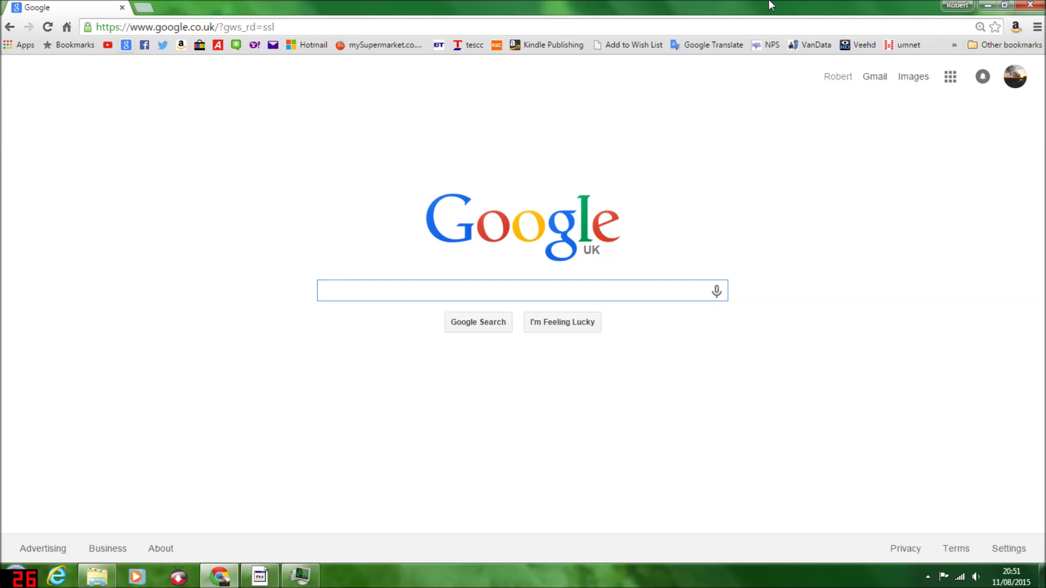
left_click(988, 5)
Permanently delete all seven clips from 100VIDEO, minimize the folder, and bring FRAPS forward.
left_click_drag(739, 215, 119, 77)
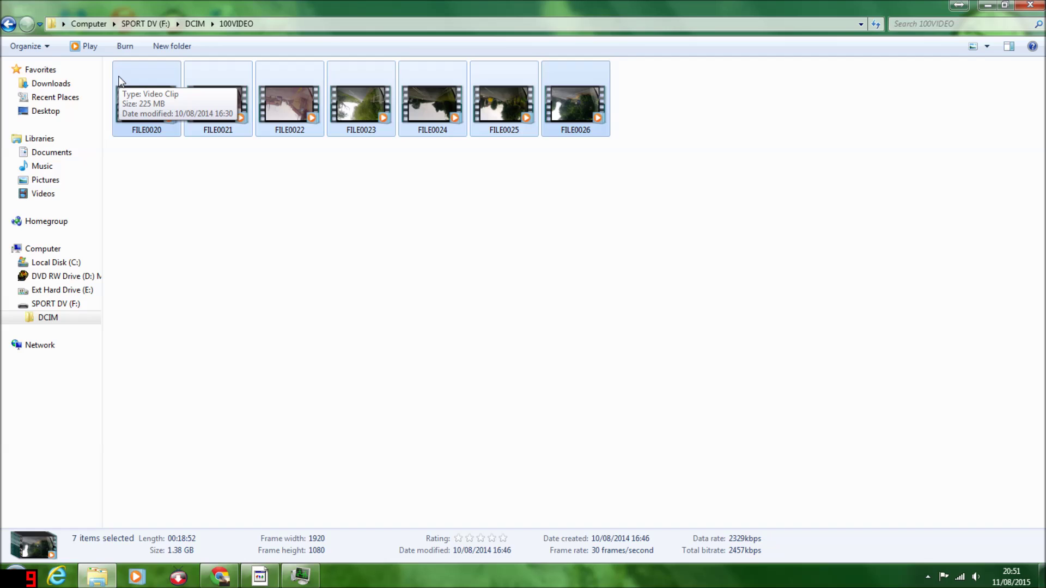
key("Delete")
key("Return")
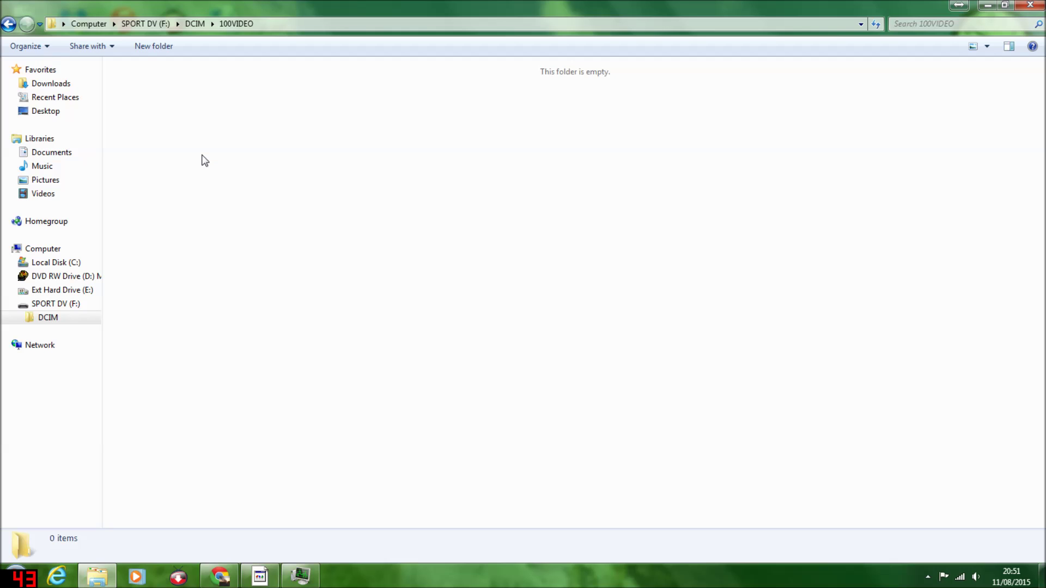
left_click(988, 6)
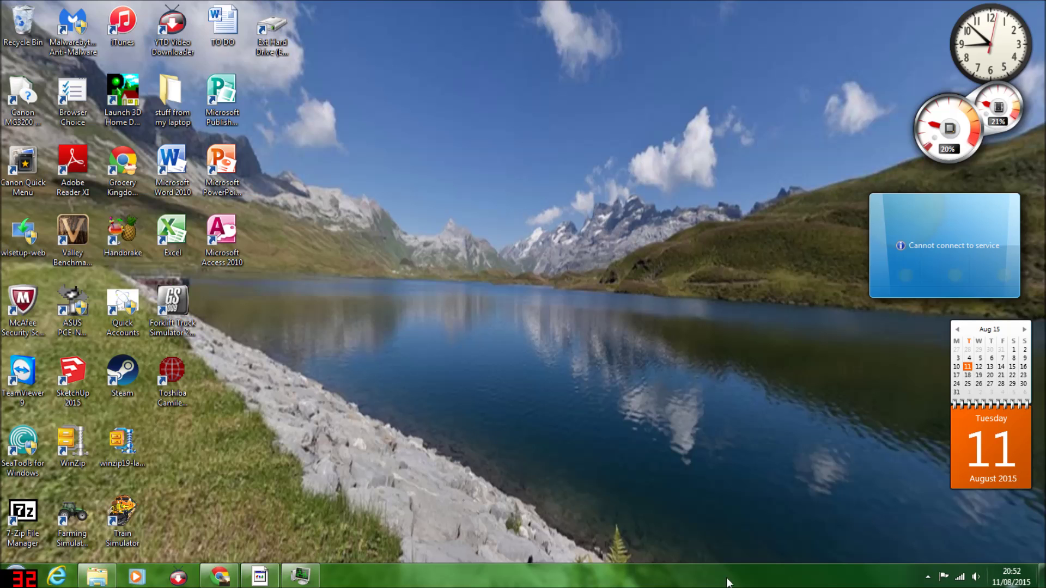
left_click(262, 581)
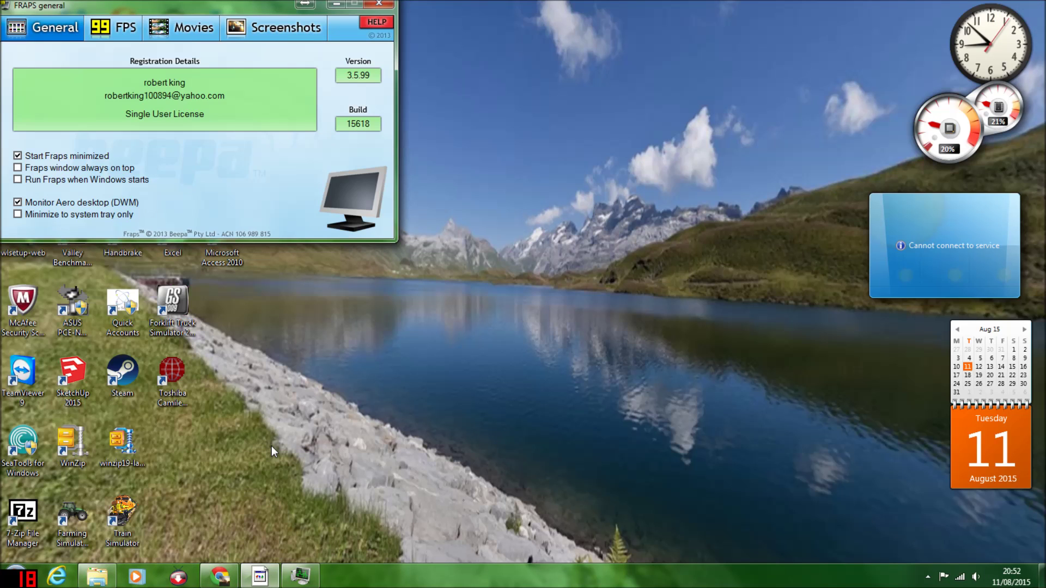